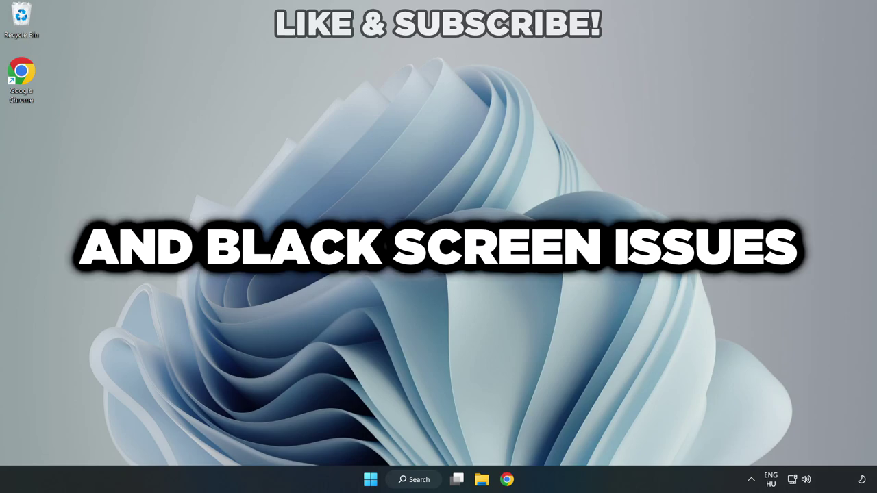
Search Windows for 'device manager' and launch the Device Manager best match
{"action": "left_click", "coordinate": [419, 479]}
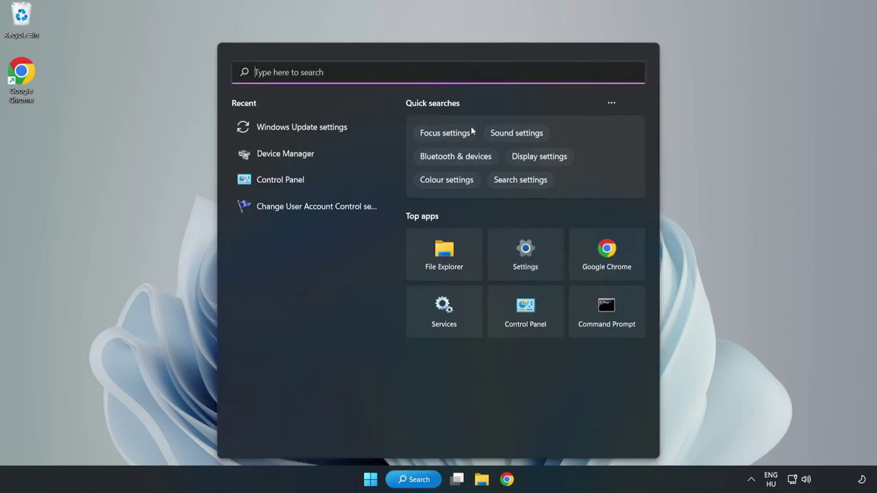
{"action": "type", "text": "de"}
{"action": "type", "text": "vice m"}
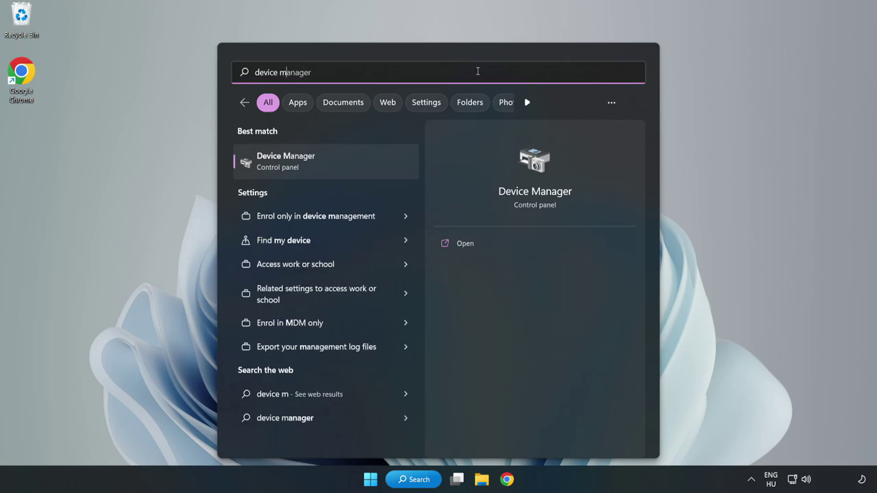
{"action": "type", "text": "anager"}
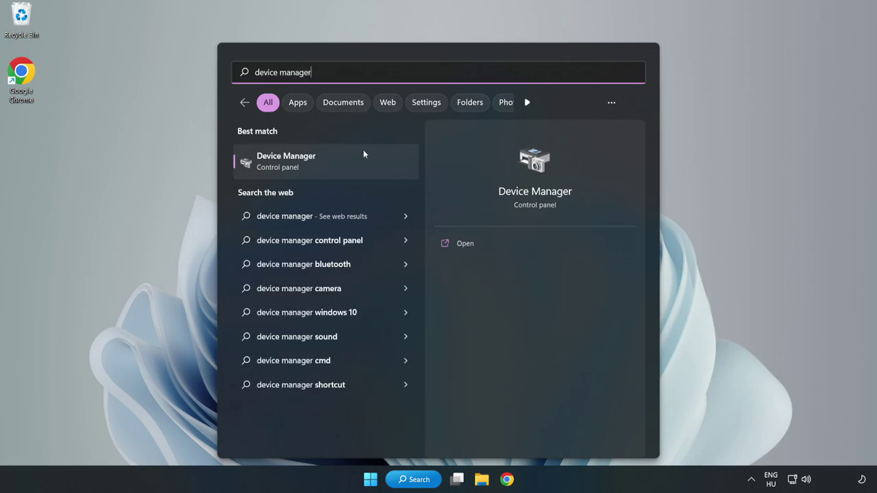
{"action": "left_click", "coordinate": [326, 168]}
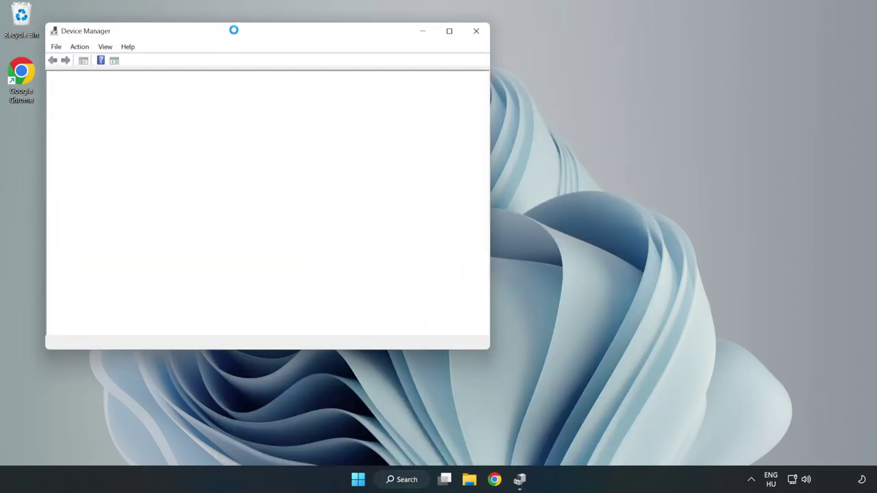
Expand Display adapters and start Update driver for the VMware SVGA 3D adapter
{"action": "left_click_drag", "start_coordinate": [233, 33], "coordinate": [390, 79]}
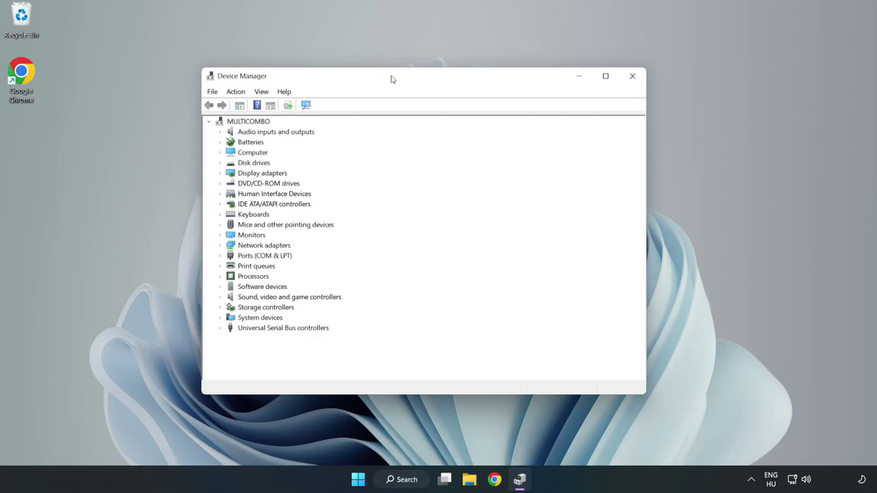
{"action": "left_click", "coordinate": [237, 176]}
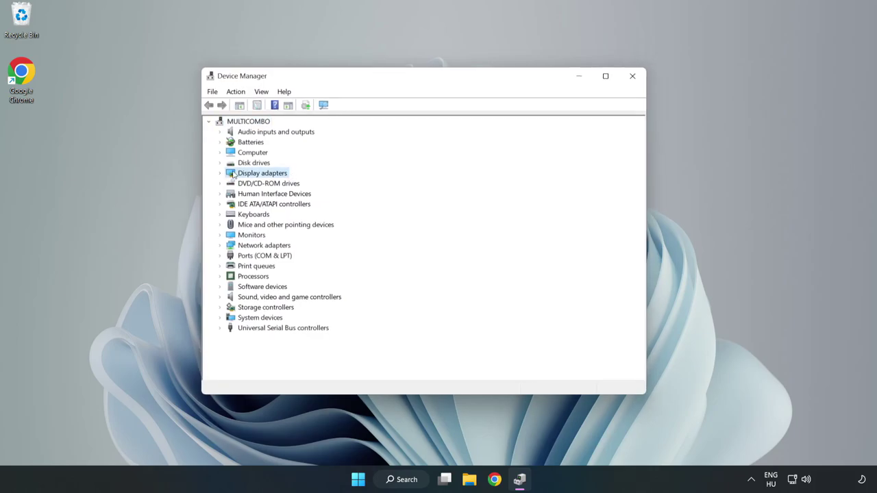
{"action": "left_click", "coordinate": [220, 173]}
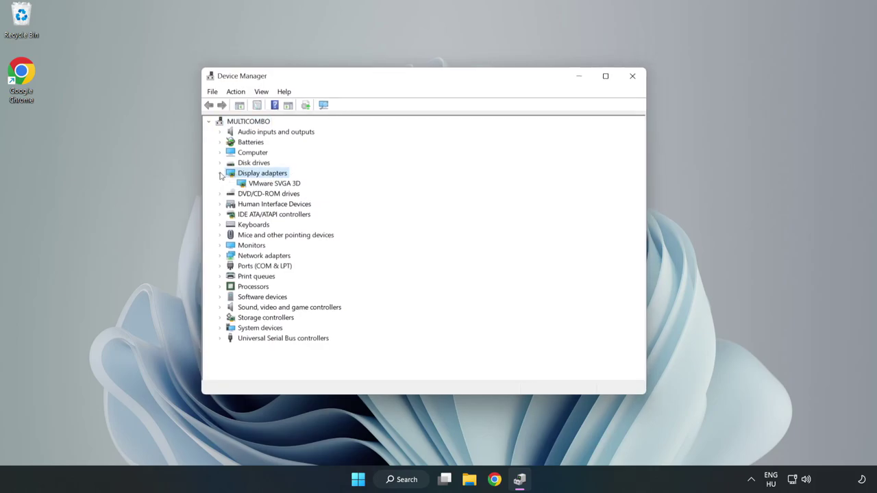
{"action": "left_click", "coordinate": [245, 185]}
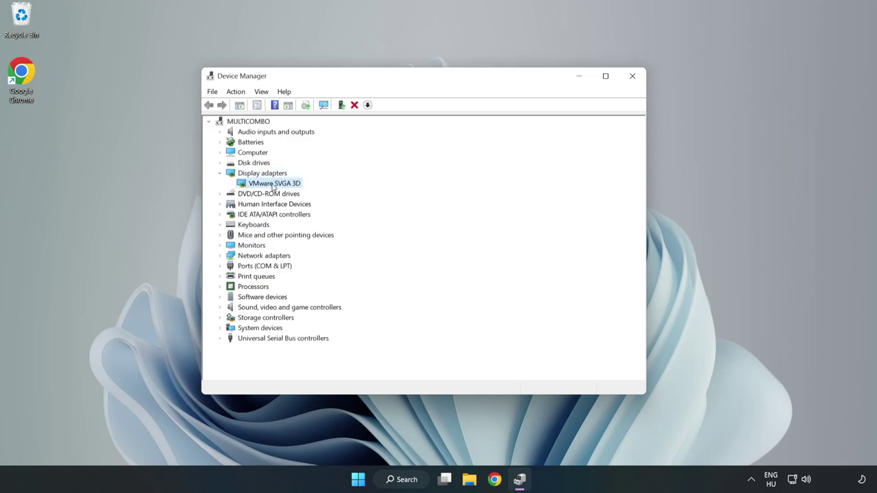
{"action": "right_click", "coordinate": [273, 187]}
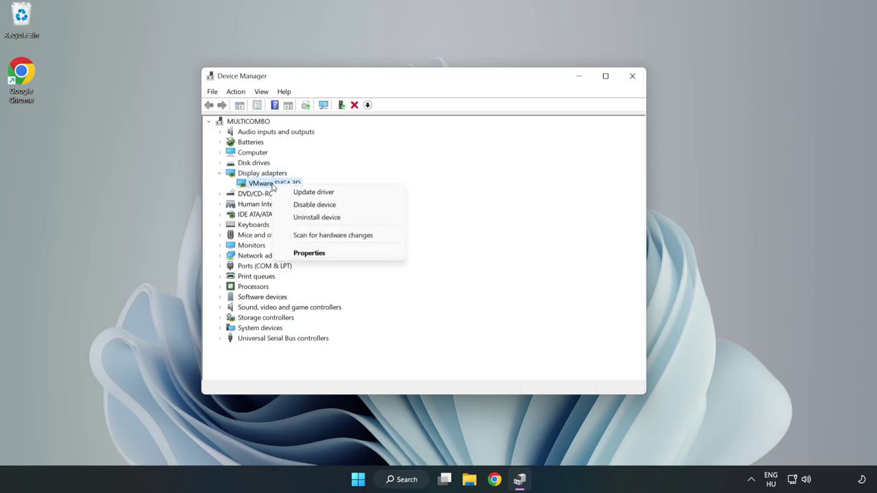
{"action": "left_click", "coordinate": [341, 194]}
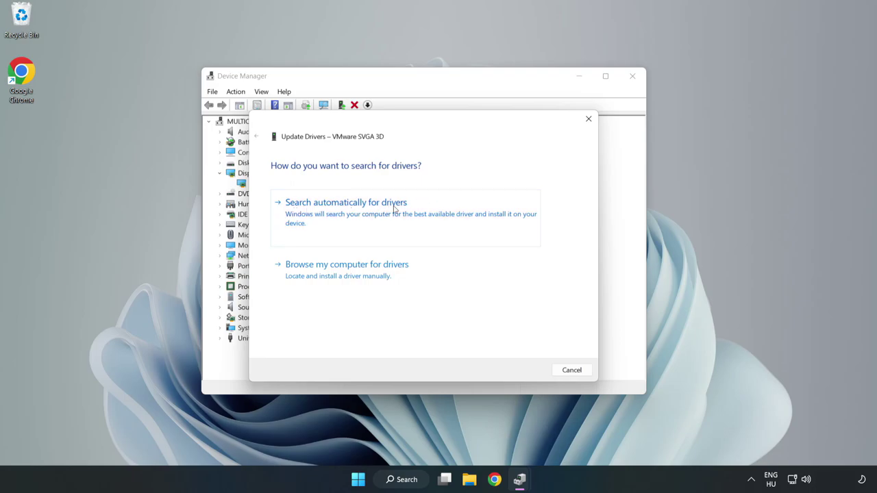
Search automatically for a VMware SVGA 3D driver, dismiss the result, and close Device Manager
{"action": "left_click", "coordinate": [349, 214]}
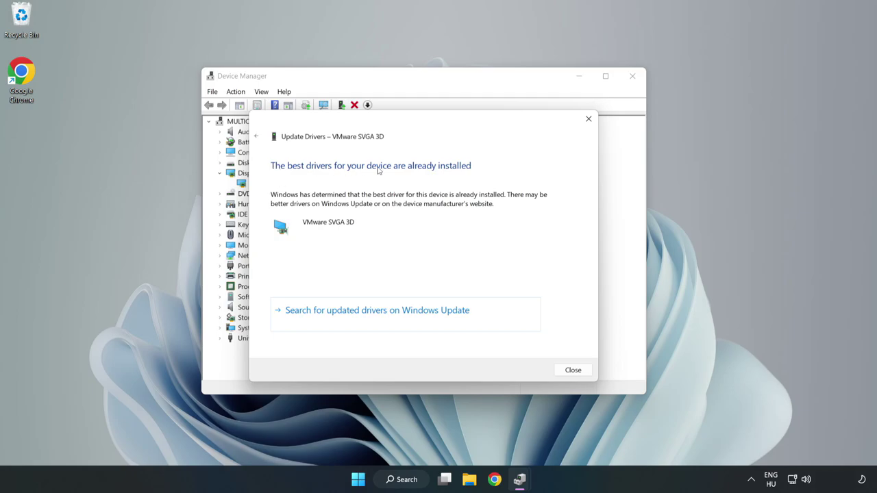
{"action": "left_click", "coordinate": [573, 371]}
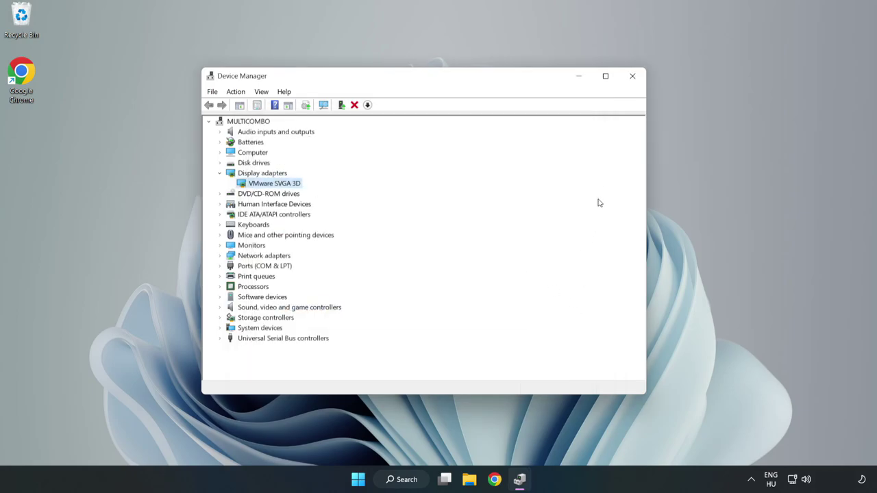
{"action": "left_click", "coordinate": [632, 77]}
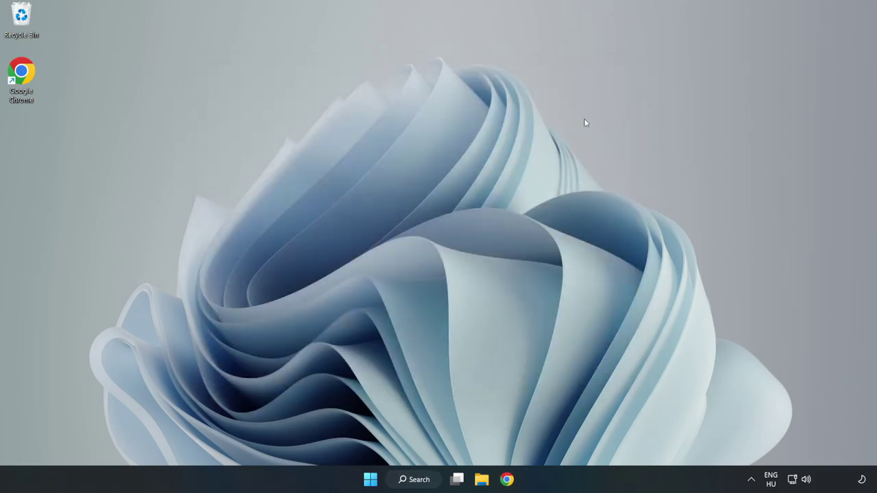
Search Windows for 'updates' and open the Windows Update settings page
{"action": "left_click", "coordinate": [419, 481]}
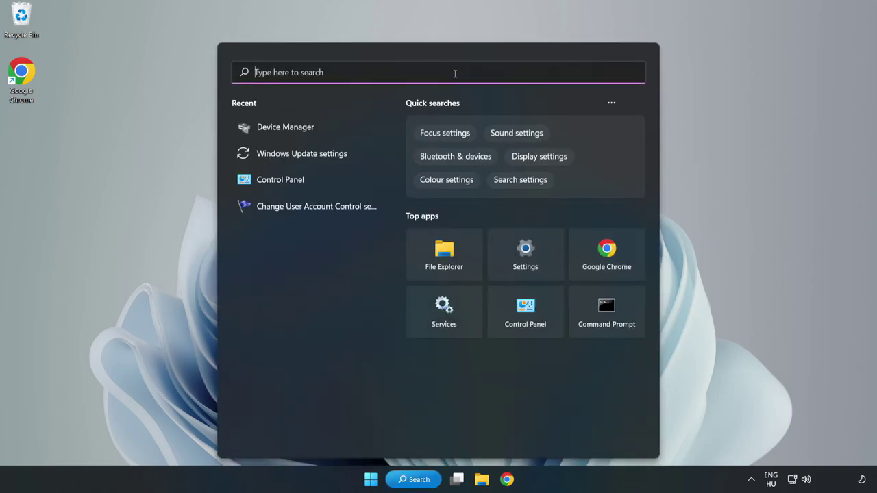
{"action": "type", "text": "upda"}
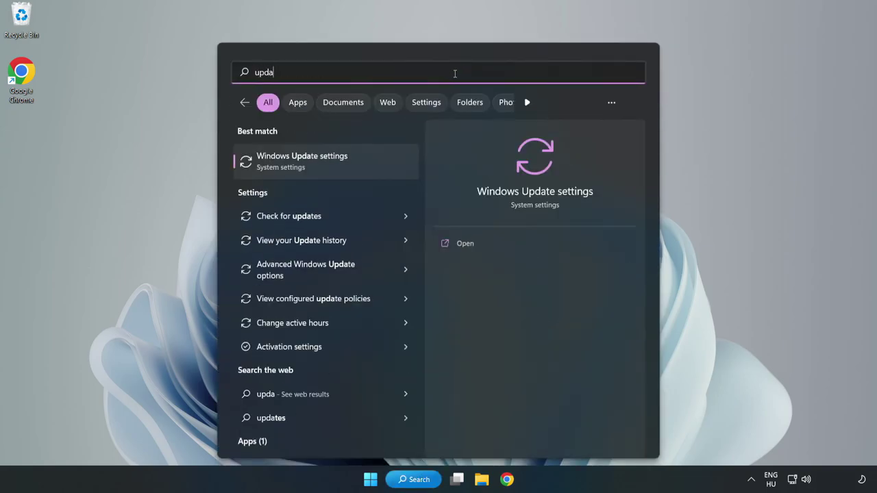
{"action": "type", "text": "tes"}
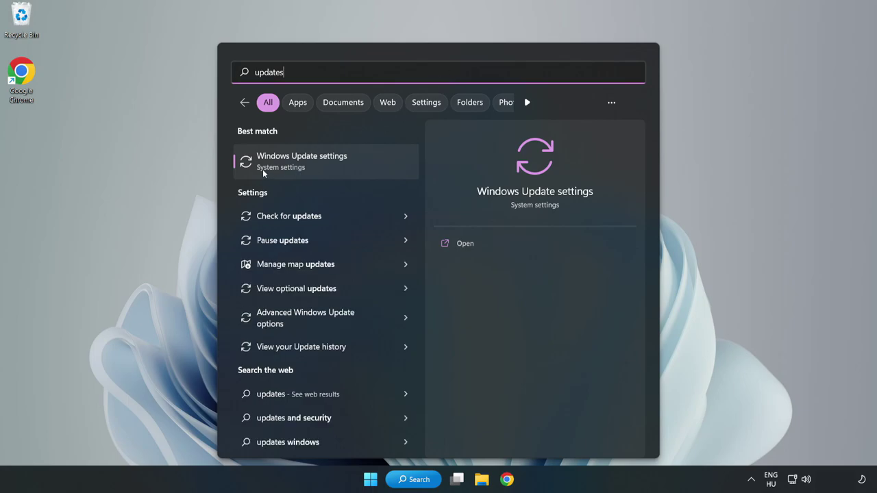
{"action": "left_click", "coordinate": [312, 166]}
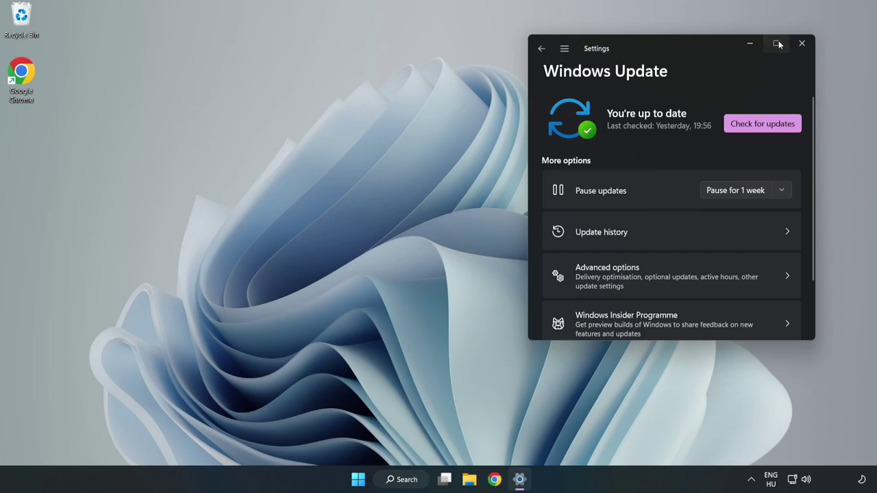
Maximize Settings and run Check for updates on the Windows Update page
{"action": "left_click", "coordinate": [776, 43]}
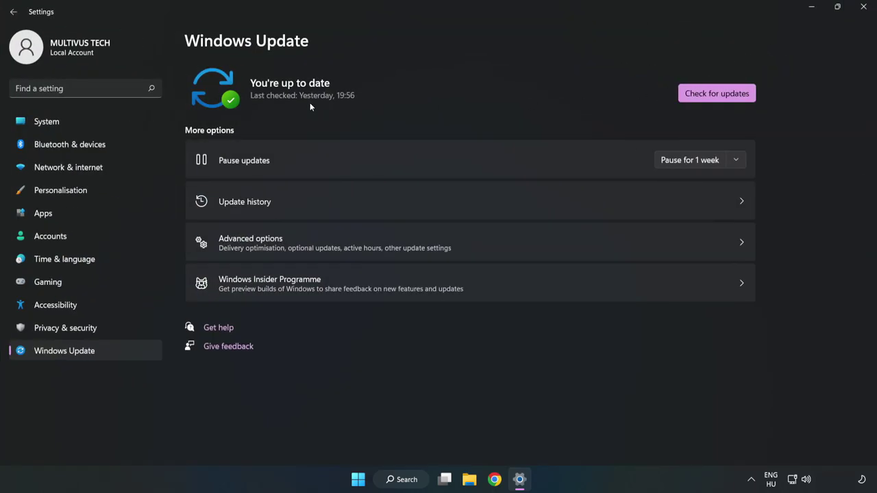
{"action": "left_click", "coordinate": [719, 95]}
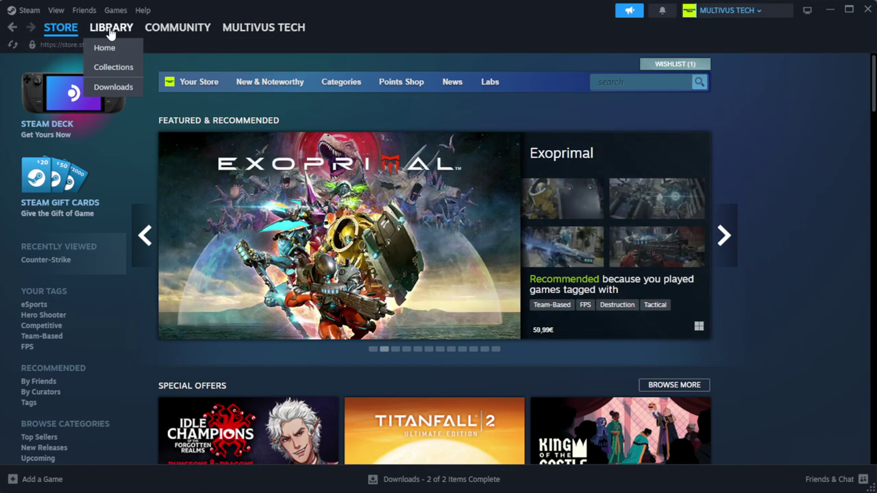
Go to Steam Library Home and right-click YOUR NOT WORKING GAME under Favorites
{"action": "left_click", "coordinate": [127, 47]}
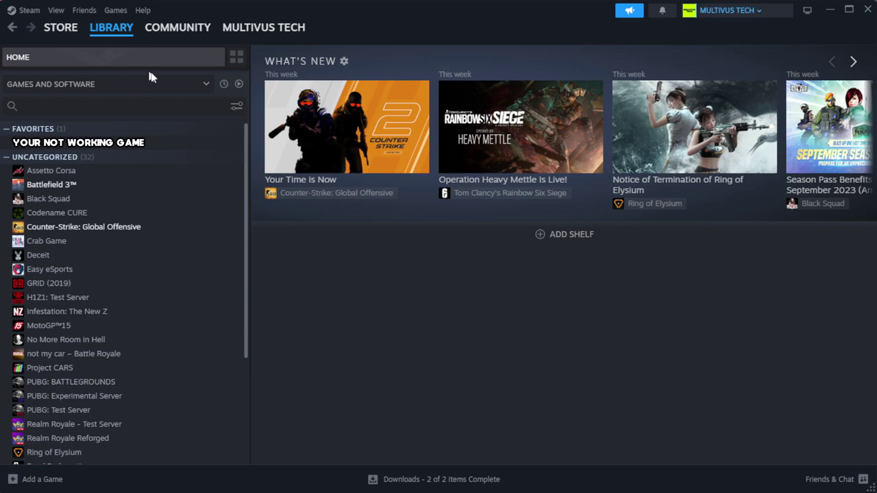
{"action": "right_click", "coordinate": [217, 149]}
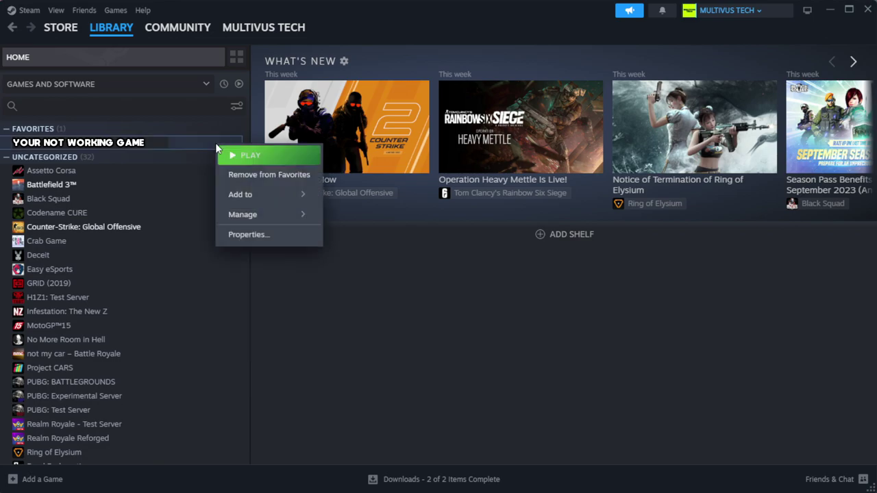
Verify integrity of YOUR NOT WORKING GAME's files from Properties, Installed Files
{"action": "left_click", "coordinate": [272, 236]}
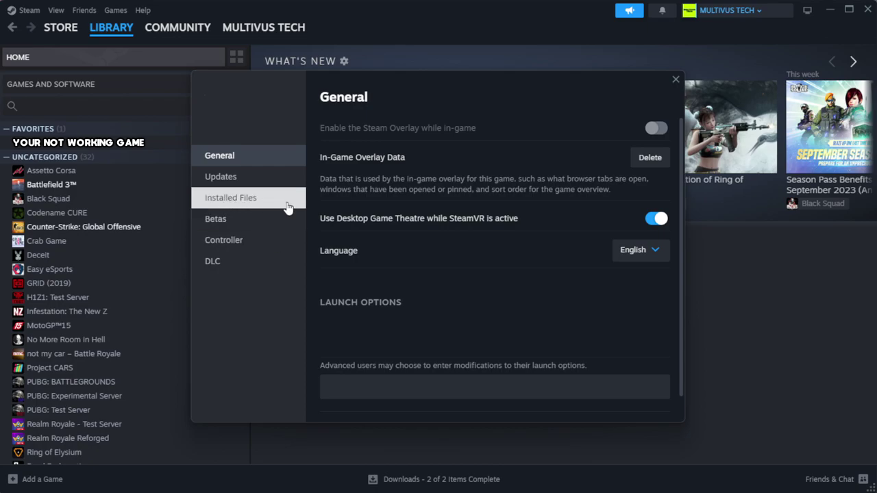
{"action": "left_click", "coordinate": [288, 207]}
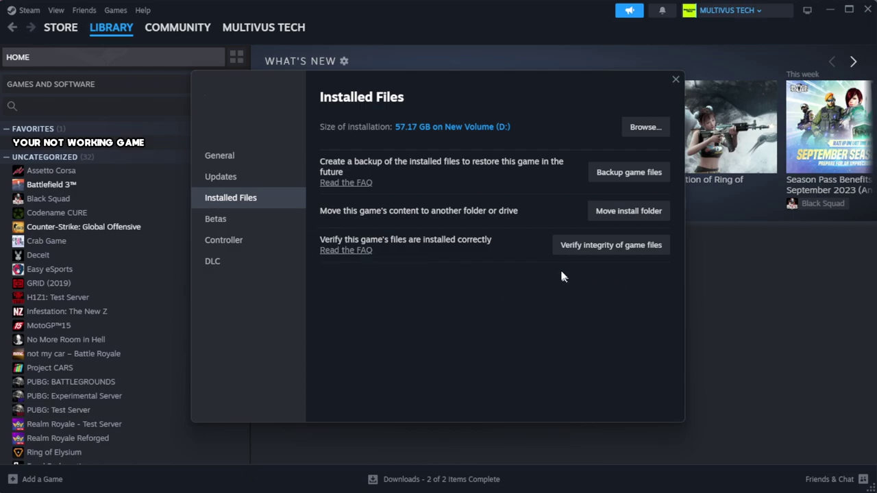
{"action": "left_click", "coordinate": [615, 253]}
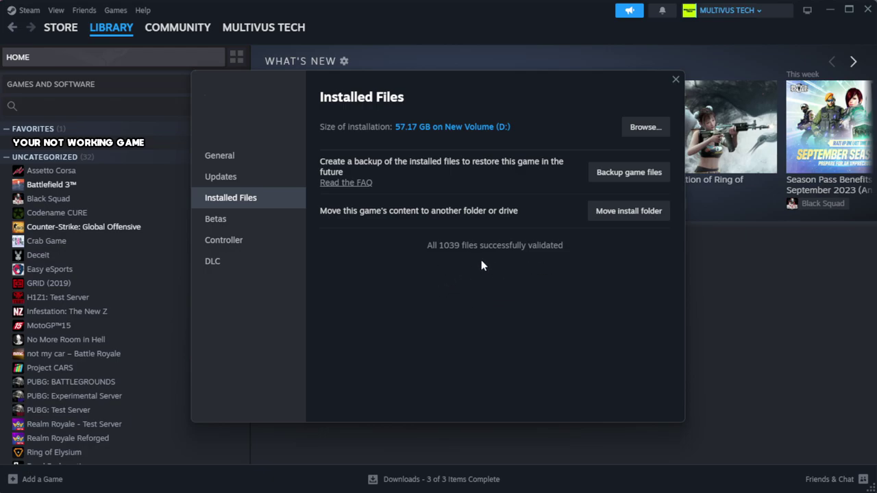
Open the game's install folder and right-click the YOUR NOT WORKING GAME shortcut
{"action": "left_click", "coordinate": [644, 132]}
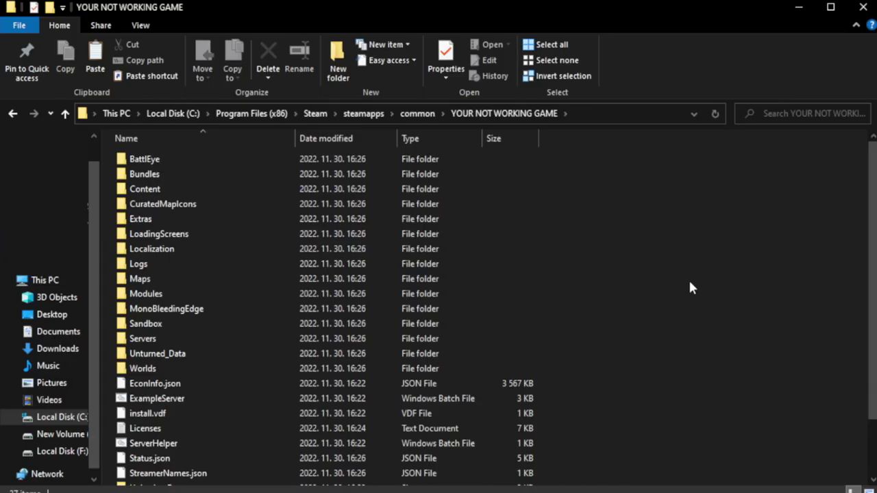
{"action": "left_click_drag", "start_coordinate": [871, 252], "coordinate": [875, 327]}
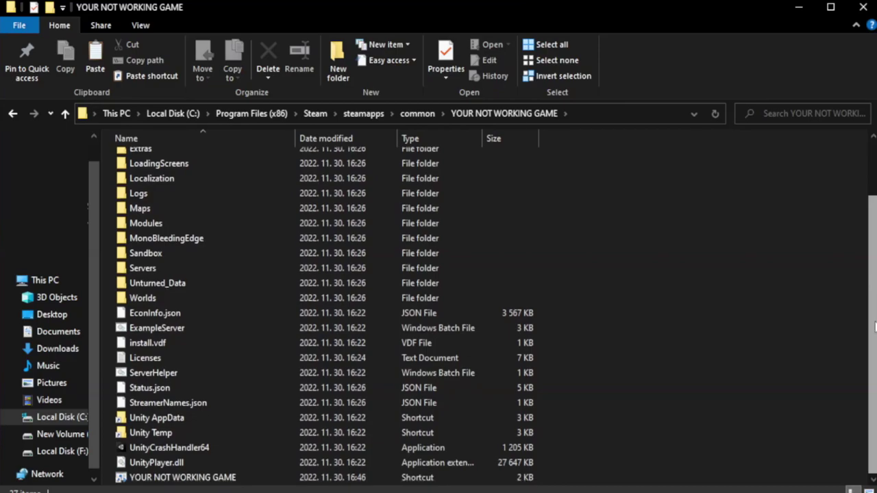
{"action": "left_click", "coordinate": [299, 479]}
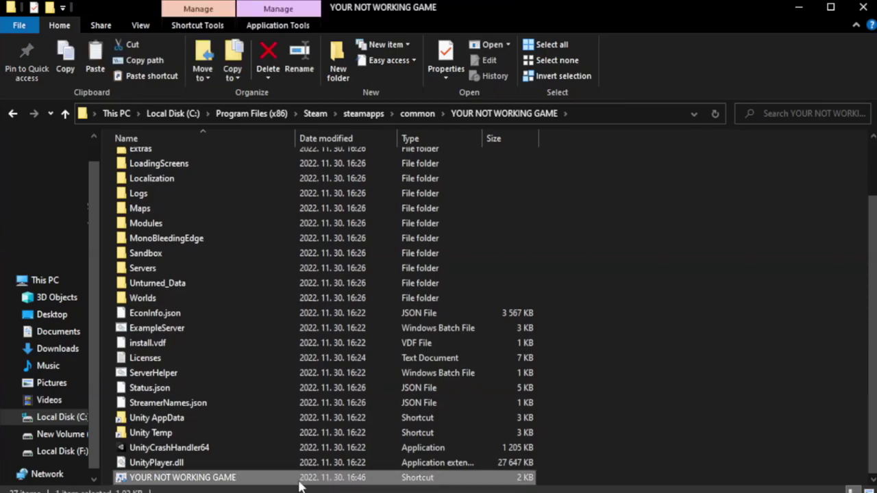
{"action": "right_click", "coordinate": [294, 479]}
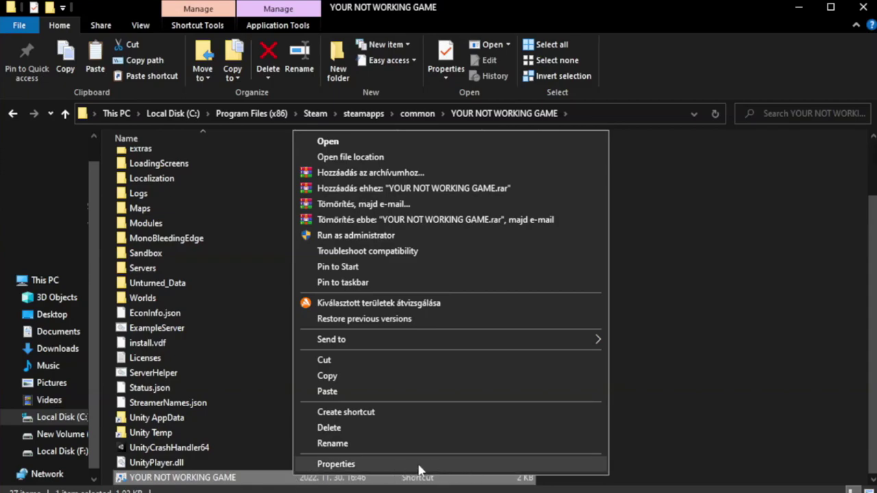
Set the shortcut to Windows 8 compatibility mode, disable fullscreen optimizations, and apply
{"action": "left_click", "coordinate": [449, 468]}
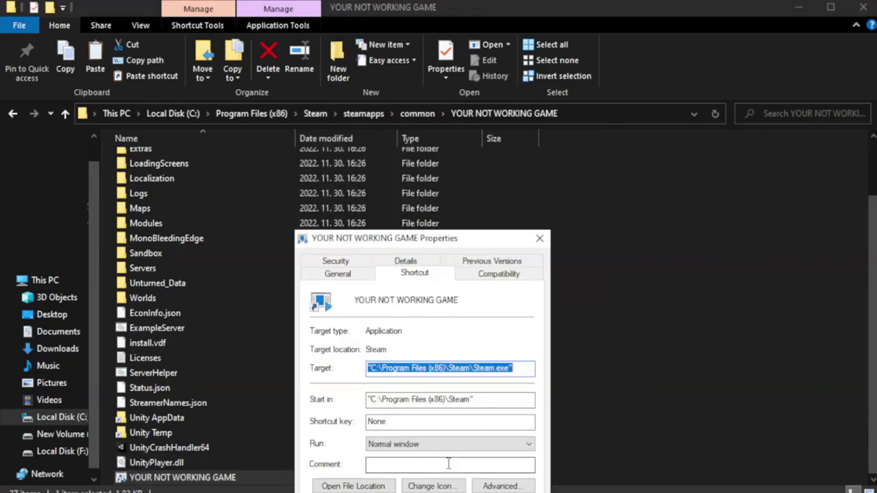
{"action": "left_click_drag", "start_coordinate": [441, 243], "coordinate": [441, 90]}
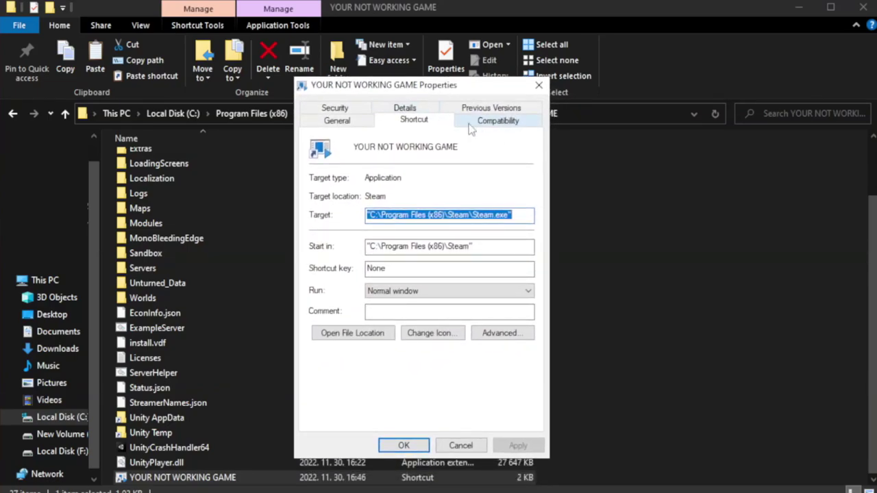
{"action": "left_click", "coordinate": [493, 127]}
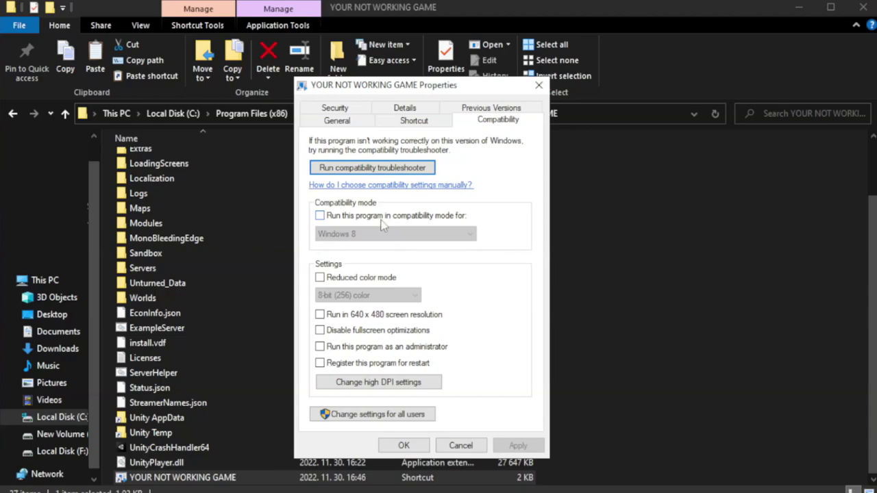
{"action": "left_click", "coordinate": [348, 218]}
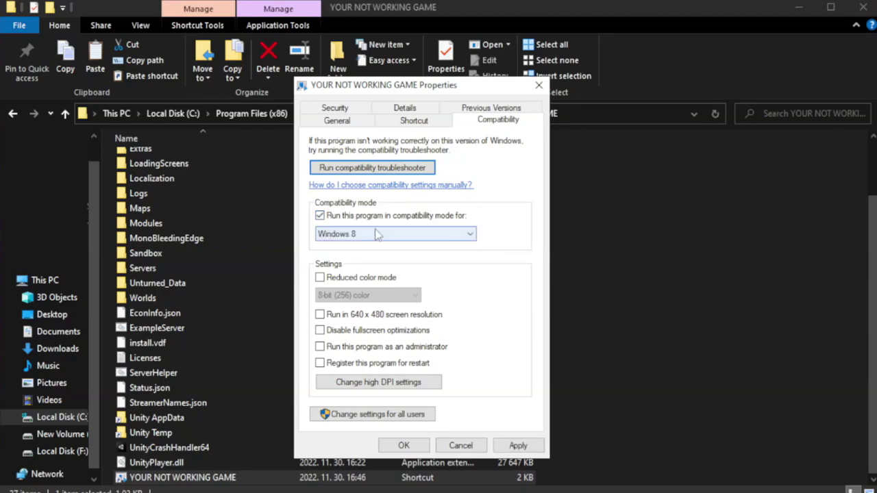
{"action": "left_click", "coordinate": [394, 236]}
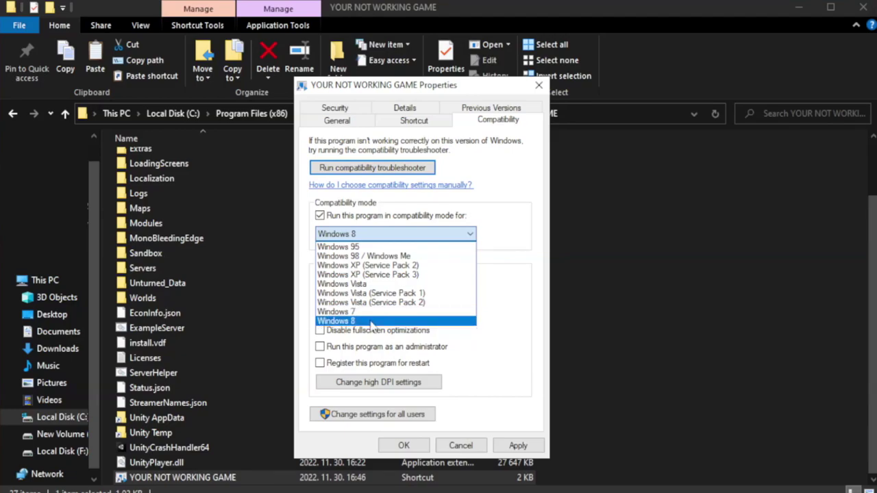
{"action": "left_click", "coordinate": [371, 321]}
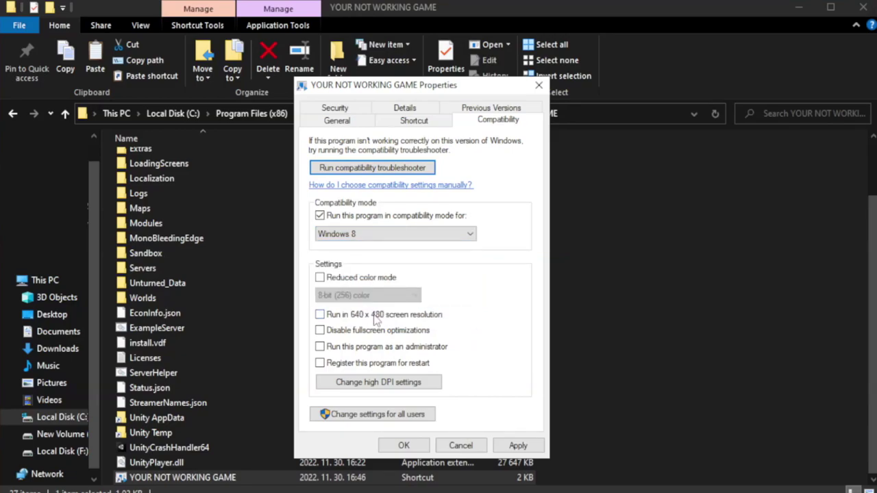
{"action": "left_click", "coordinate": [342, 332]}
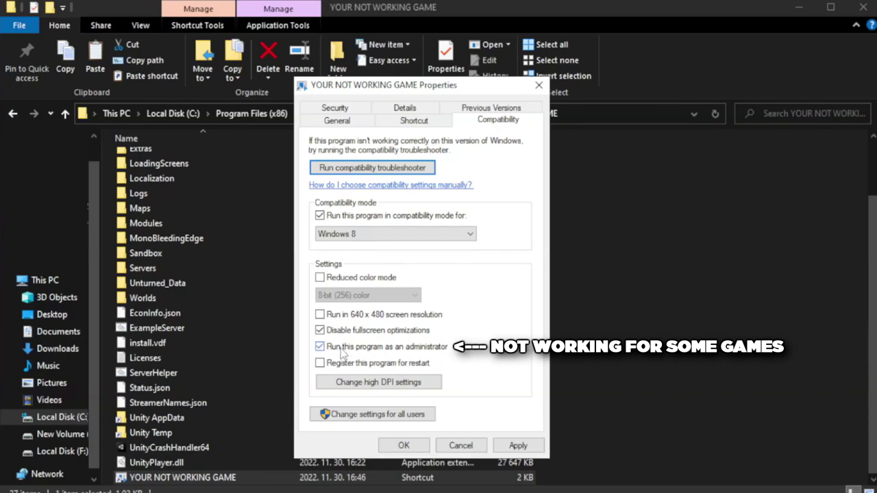
{"action": "left_click", "coordinate": [516, 449]}
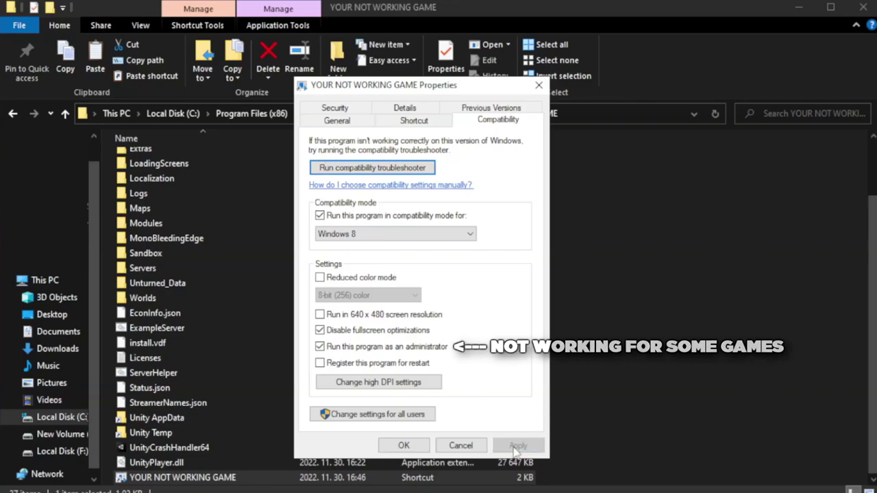
{"action": "left_click", "coordinate": [404, 446]}
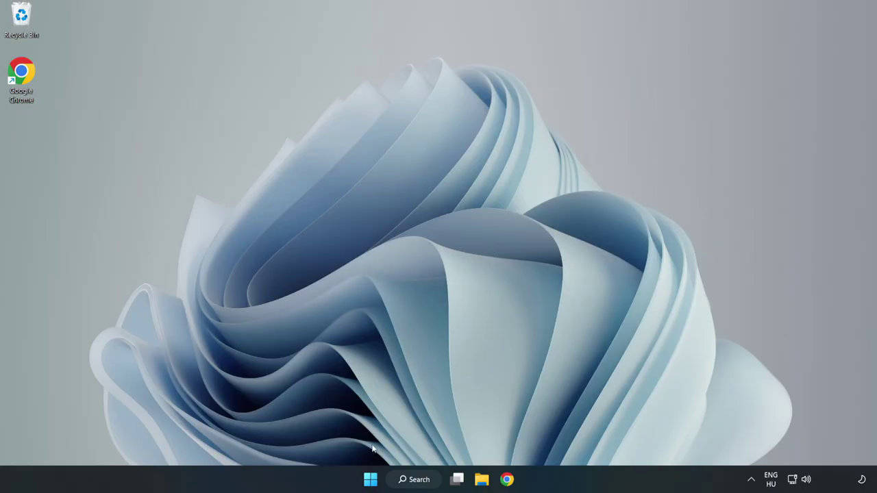
Launch Task Manager from the Start button menu and show its Startup apps
{"action": "right_click", "coordinate": [371, 482]}
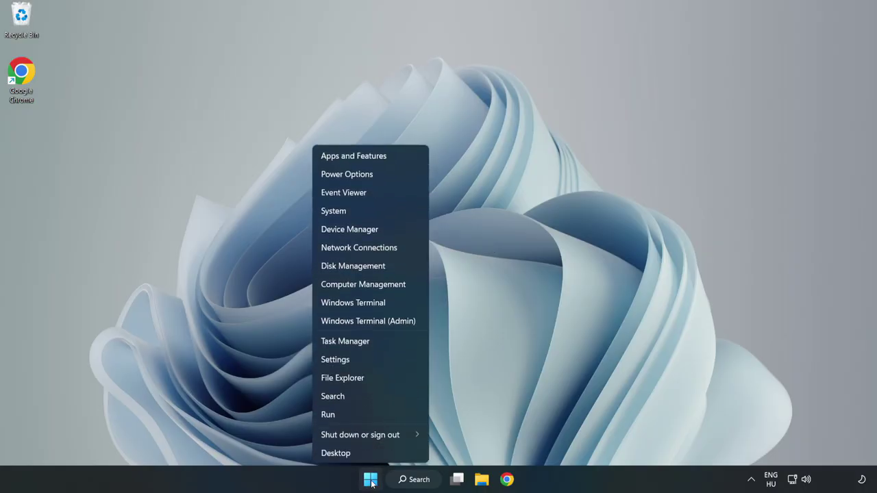
{"action": "left_click", "coordinate": [369, 342]}
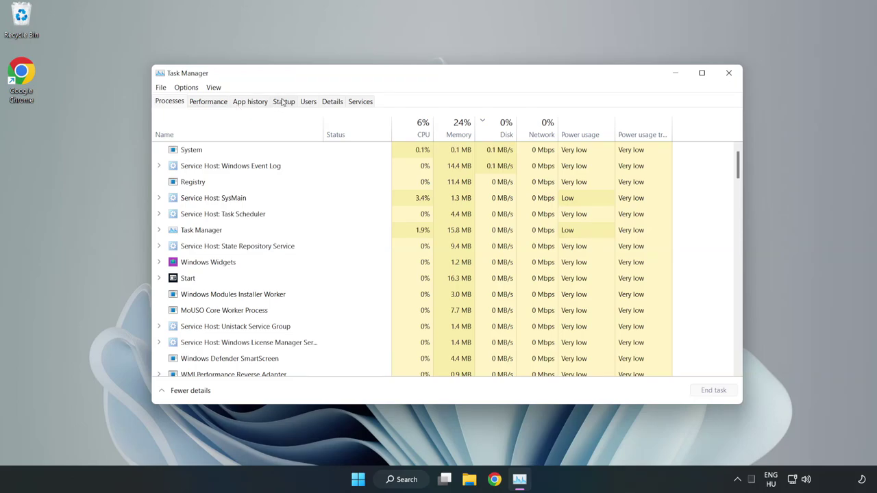
{"action": "left_click", "coordinate": [286, 108]}
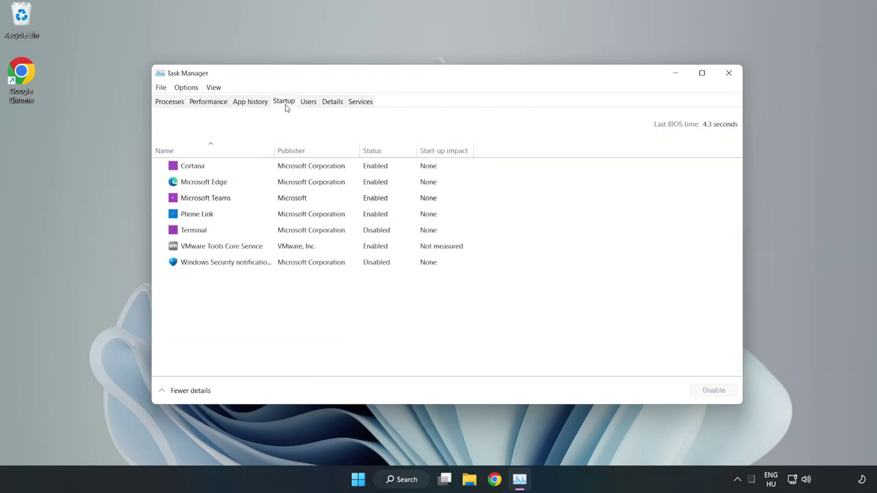
Disable Cortana, Microsoft Edge, Microsoft Teams and Phone Link at startup, then close Task Manager
{"action": "left_click", "coordinate": [302, 172]}
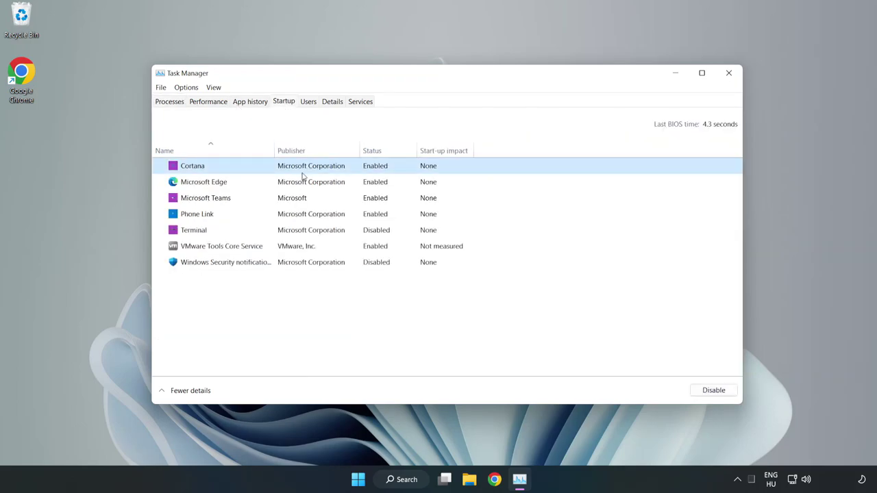
{"action": "left_click", "coordinate": [709, 391]}
{"action": "left_click", "coordinate": [380, 182]}
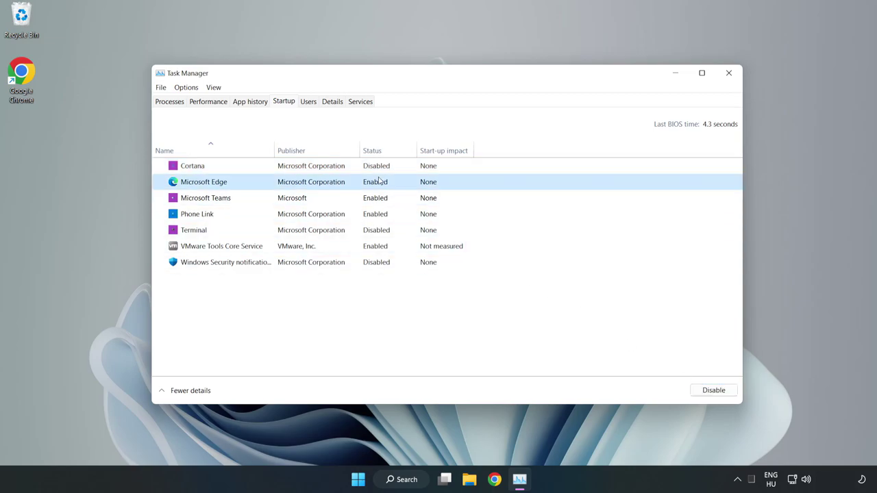
{"action": "left_click", "coordinate": [711, 389]}
{"action": "left_click", "coordinate": [322, 198]}
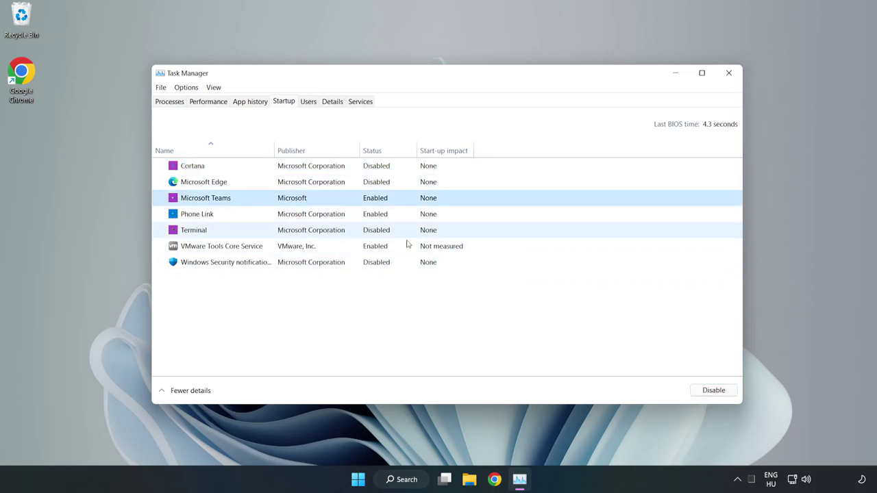
{"action": "left_click", "coordinate": [709, 390]}
{"action": "left_click", "coordinate": [294, 215]}
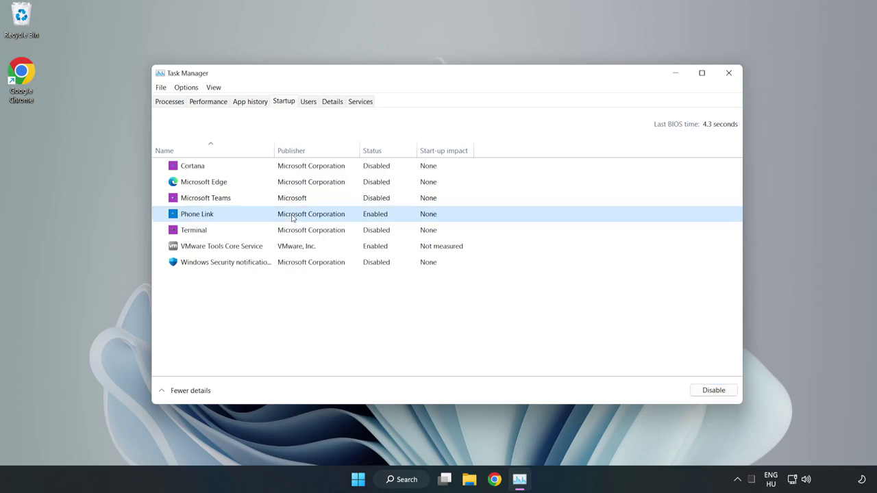
{"action": "left_click", "coordinate": [726, 393]}
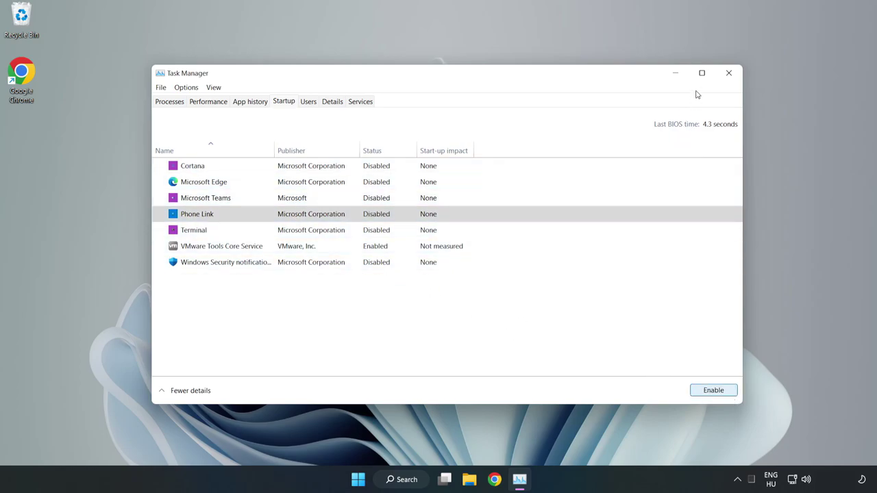
{"action": "left_click", "coordinate": [730, 74]}
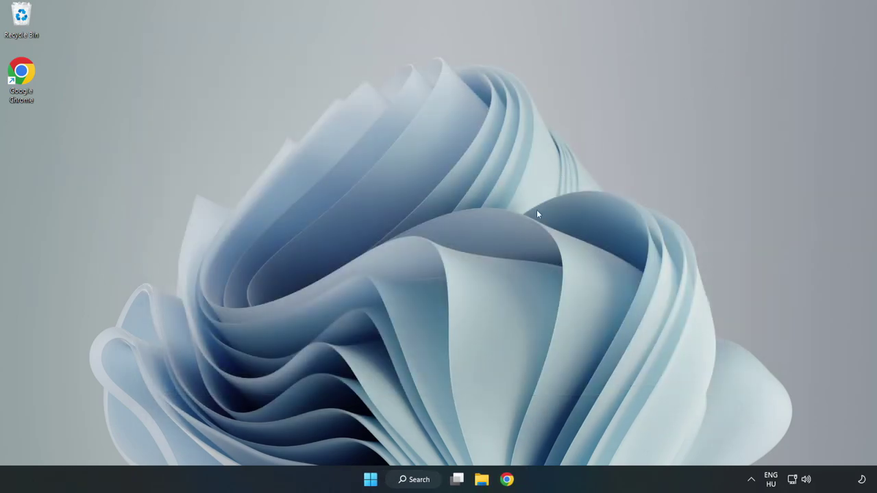
Download dxwebsetup.exe from the Microsoft DirectX End-User Runtime page and launch it
{"action": "left_click", "coordinate": [505, 483]}
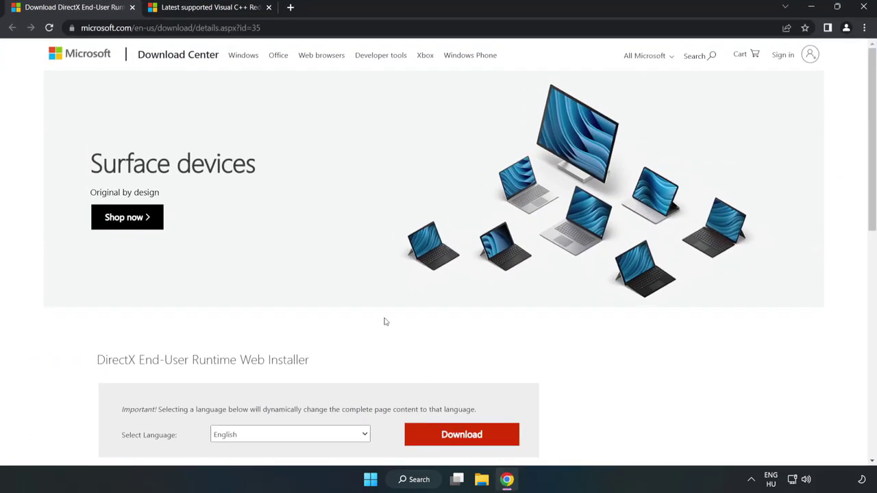
{"action": "left_click", "coordinate": [307, 27]}
{"action": "double_click", "coordinate": [307, 27]}
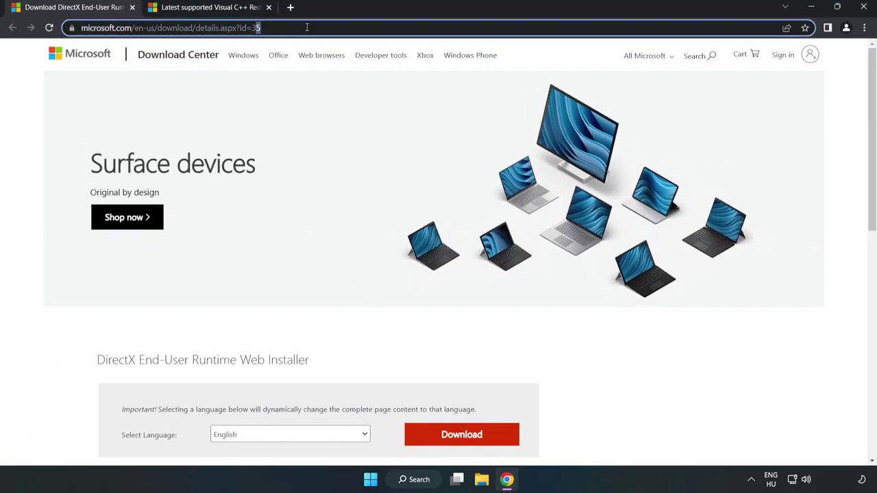
{"action": "left_click", "coordinate": [36, 104]}
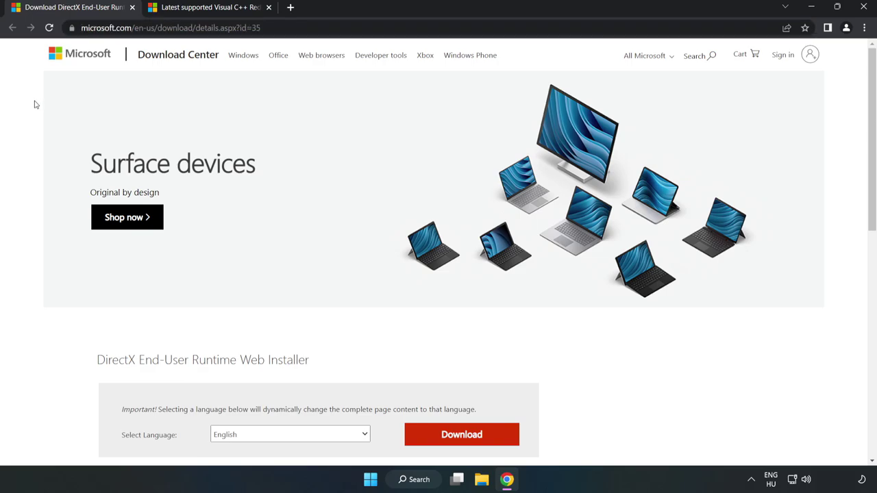
{"action": "scroll", "coordinate": [411, 274], "scroll_direction": "down", "scroll_amount": 2}
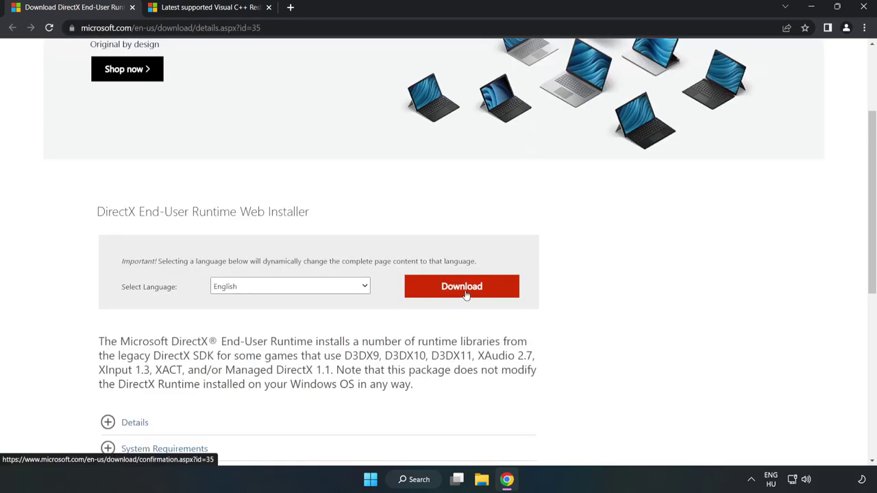
{"action": "left_click", "coordinate": [464, 293]}
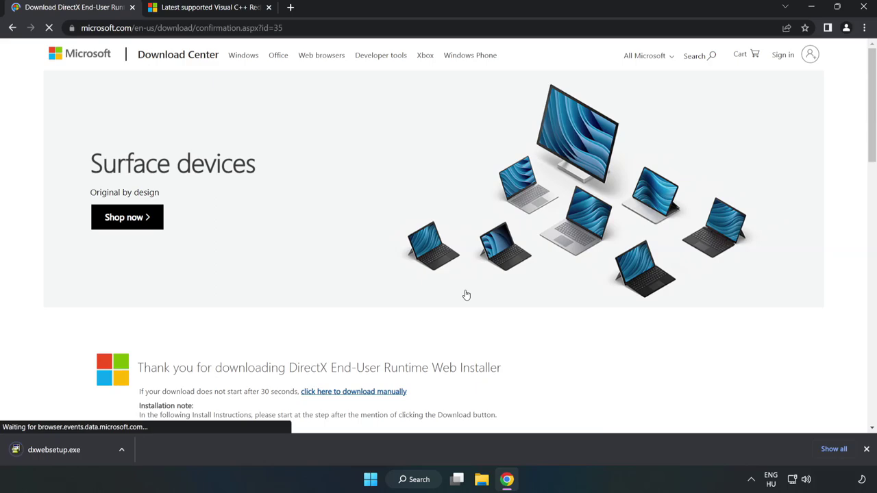
{"action": "left_click", "coordinate": [64, 450]}
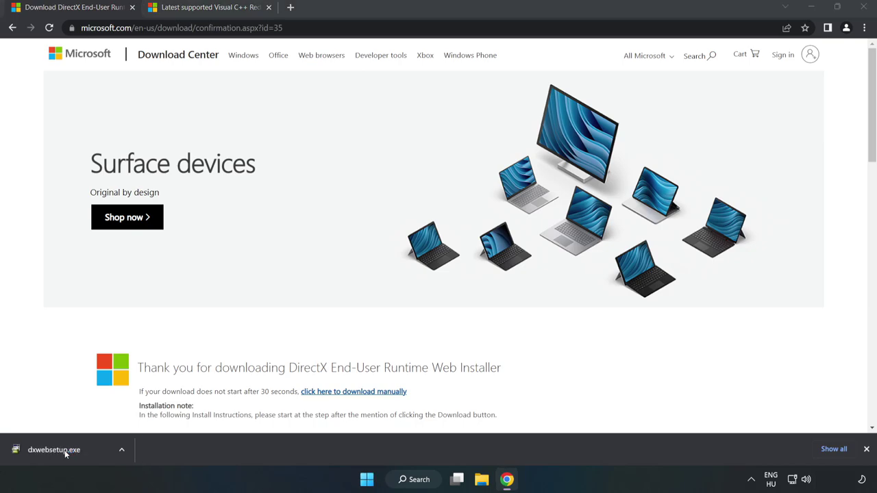
Accept the DirectX license, decline the Bing Bar, and finish setup, which reports DirectX up to date
{"action": "left_click_drag", "start_coordinate": [197, 75], "coordinate": [439, 158]}
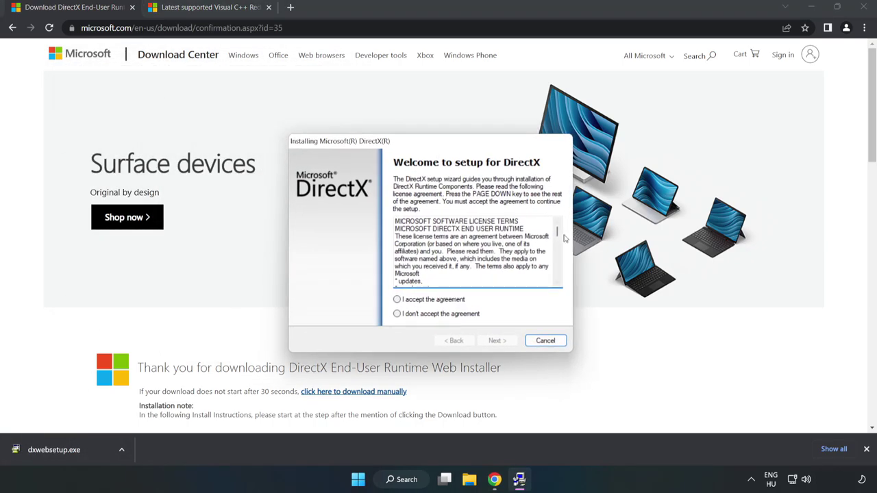
{"action": "scroll", "coordinate": [557, 237], "scroll_direction": "down", "scroll_amount": 5}
{"action": "scroll", "coordinate": [556, 261], "scroll_direction": "down", "scroll_amount": 10}
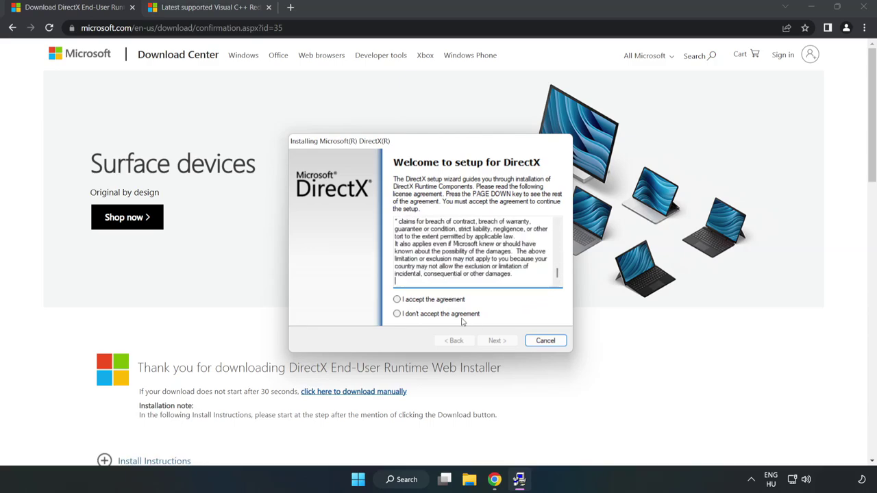
{"action": "left_click", "coordinate": [404, 303]}
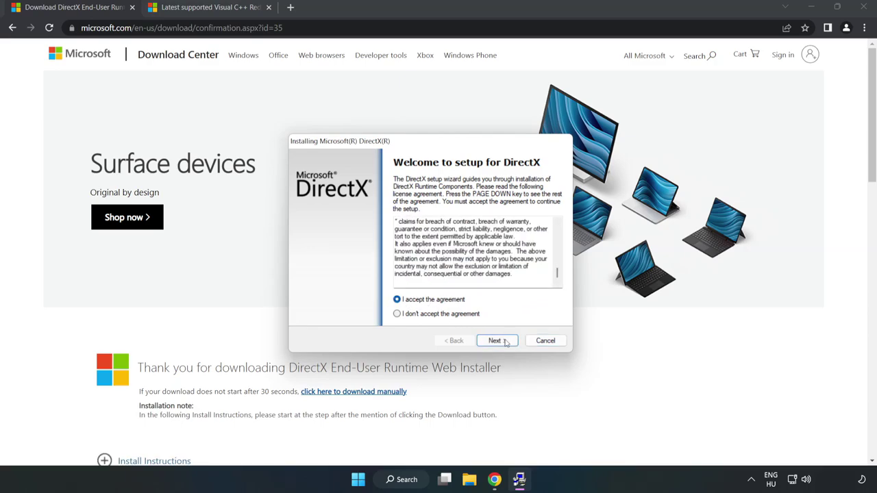
{"action": "left_click", "coordinate": [501, 346]}
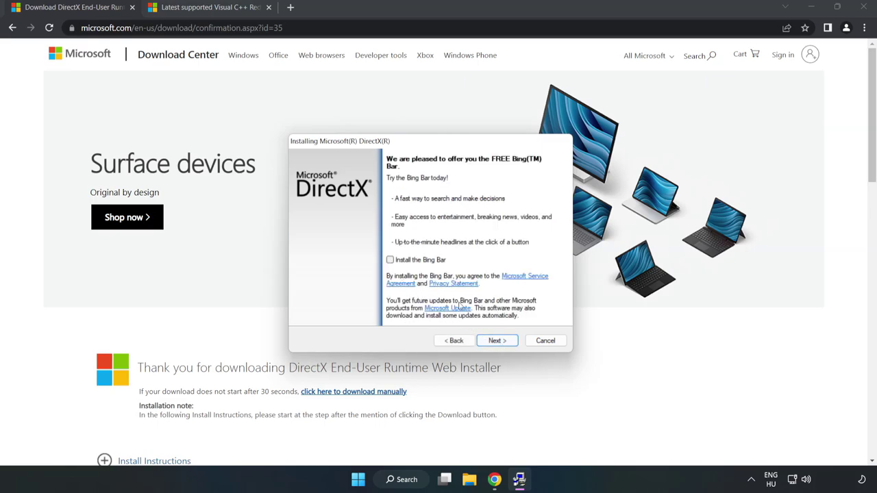
{"action": "left_click", "coordinate": [502, 341]}
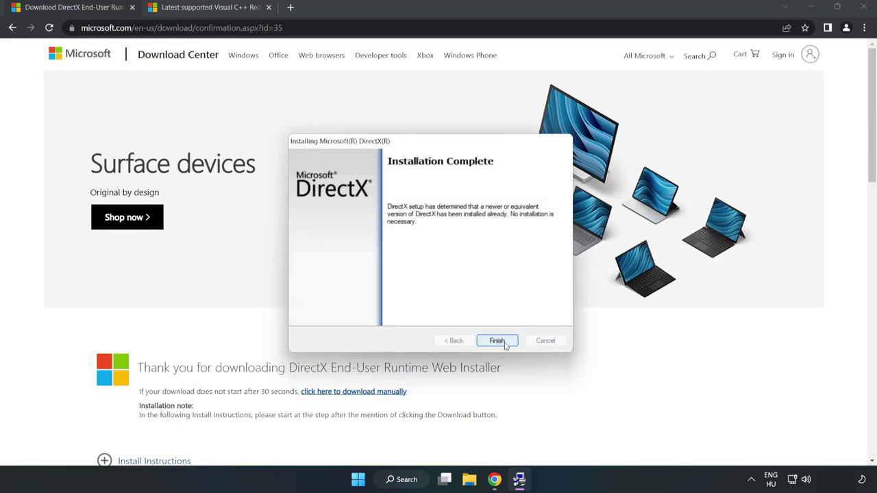
{"action": "left_click", "coordinate": [498, 341]}
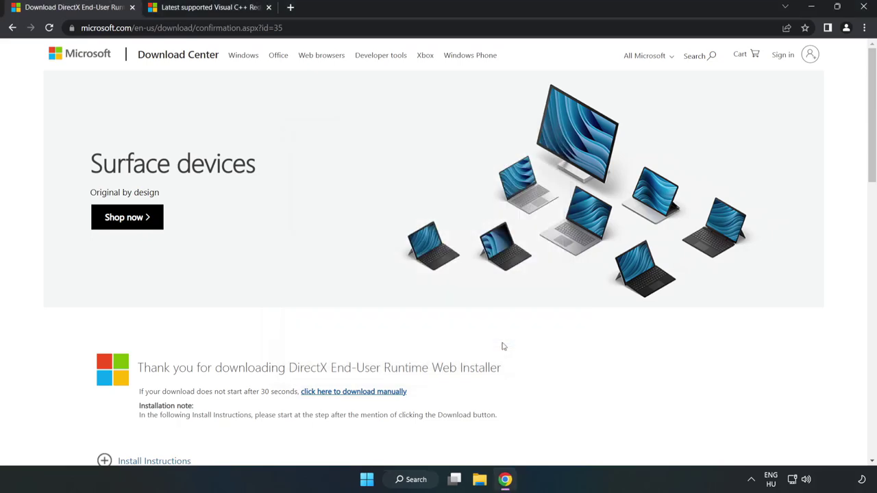
Switch to the Visual C++ redistributable page and find the Visual Studio 2015-2022 download table
{"action": "left_click", "coordinate": [132, 8]}
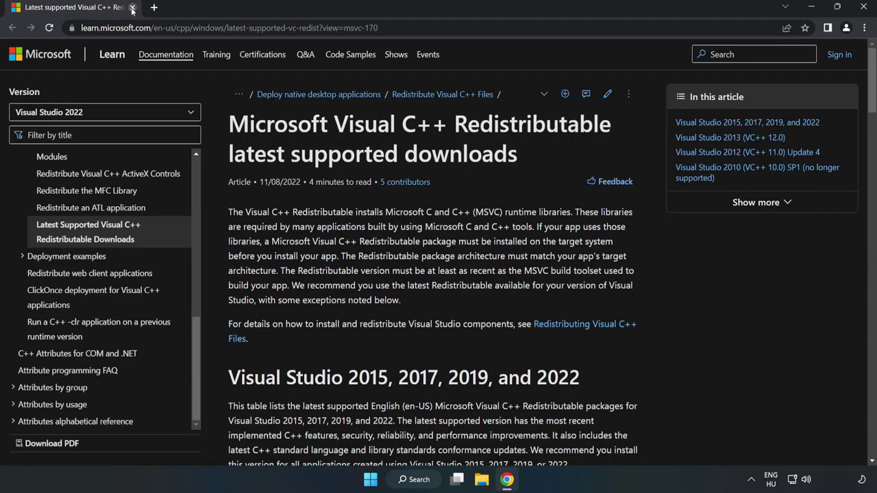
{"action": "left_click_drag", "start_coordinate": [425, 28], "coordinate": [302, 28]}
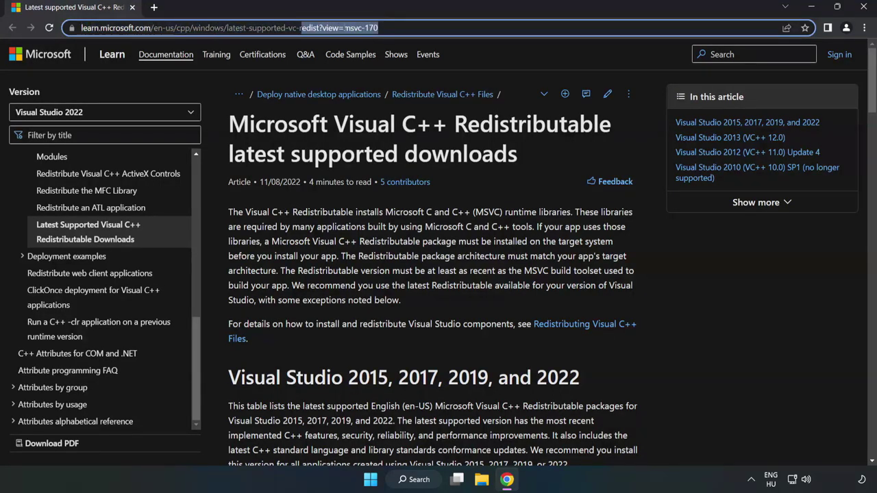
{"action": "left_click", "coordinate": [349, 164]}
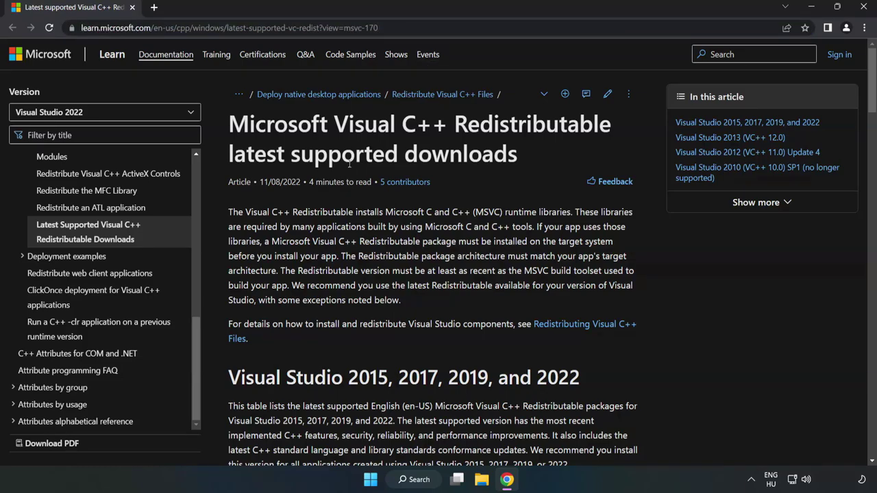
{"action": "scroll", "coordinate": [350, 163], "scroll_direction": "down", "scroll_amount": 4}
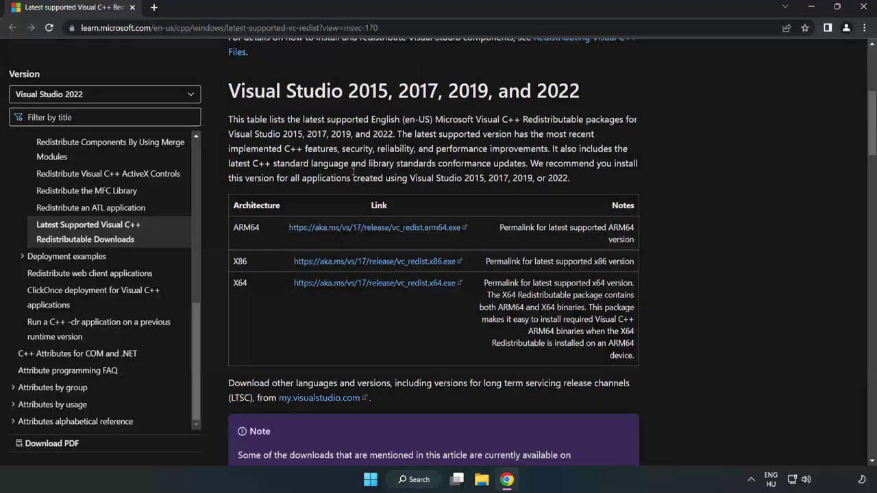
{"action": "scroll", "coordinate": [352, 169], "scroll_direction": "down", "scroll_amount": 1}
{"action": "scroll", "coordinate": [315, 170], "scroll_direction": "up", "scroll_amount": 1}
{"action": "left_click_drag", "start_coordinate": [228, 97], "coordinate": [580, 96]}
{"action": "left_click", "coordinate": [553, 107]}
Download the ARM64, x86 and x64 redistributables and open the ARM64 installer
{"action": "left_click", "coordinate": [353, 229]}
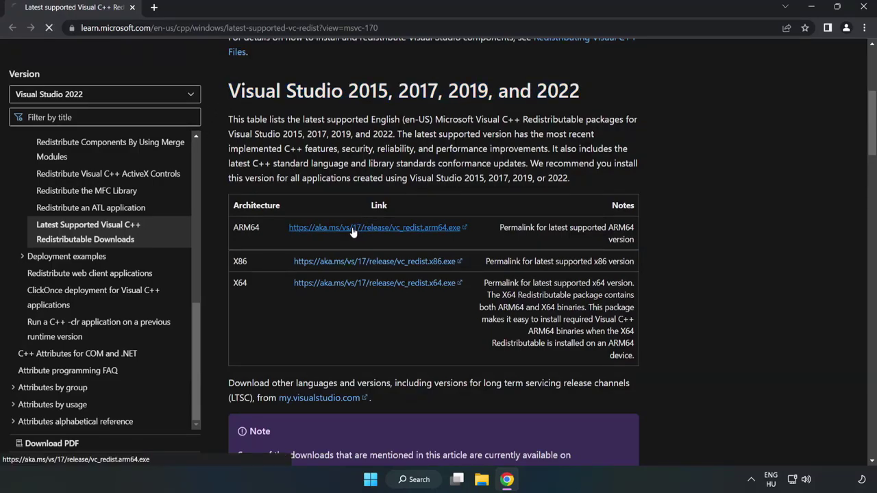
{"action": "left_click", "coordinate": [356, 267]}
{"action": "left_click", "coordinate": [368, 287]}
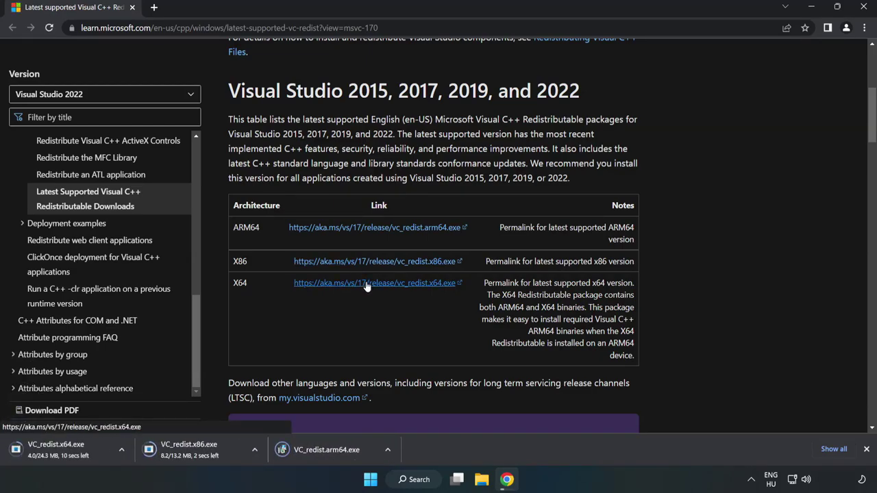
{"action": "left_click", "coordinate": [334, 450]}
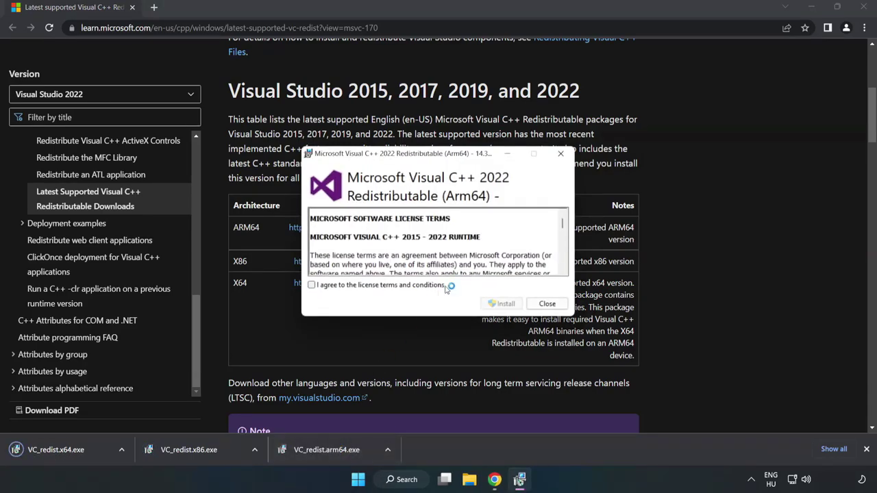
Attempt the ARM64 redistributable install, which fails as unsupported, and dismiss it
{"action": "left_click_drag", "start_coordinate": [562, 225], "coordinate": [564, 269]}
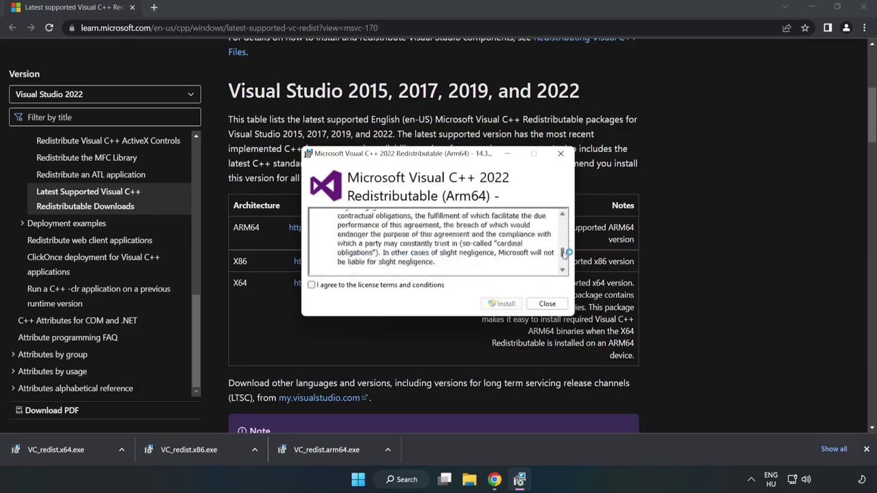
{"action": "left_click", "coordinate": [312, 286]}
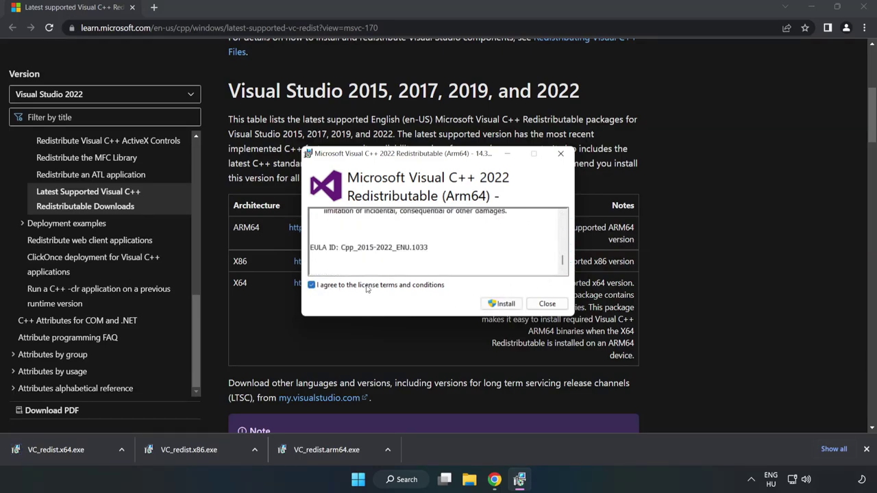
{"action": "left_click", "coordinate": [503, 306]}
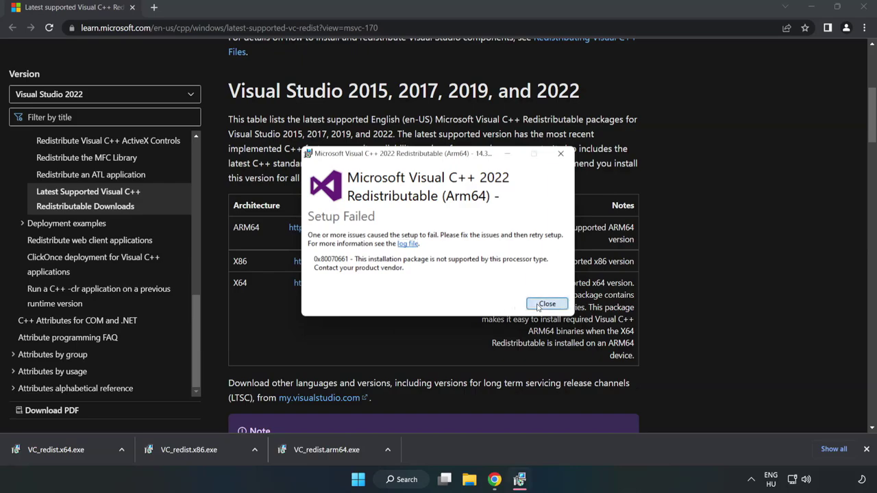
{"action": "left_click", "coordinate": [547, 304]}
Install the x86 Visual C++ 2015-2022 redistributable 14.34.31931 and close its setup
{"action": "left_click", "coordinate": [195, 450]}
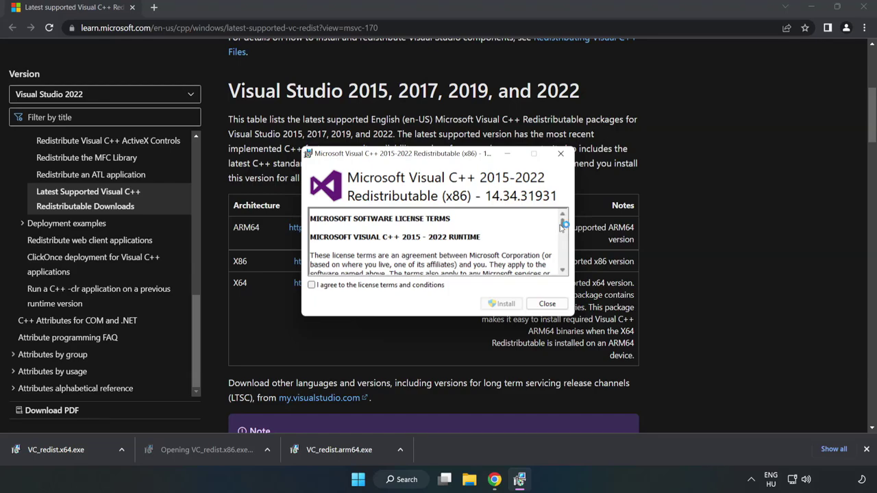
{"action": "left_click_drag", "start_coordinate": [563, 223], "coordinate": [563, 272]}
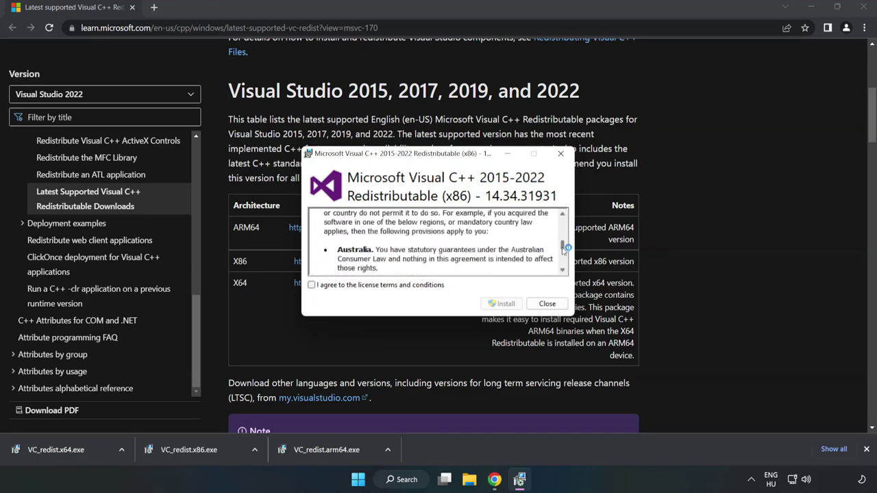
{"action": "left_click", "coordinate": [311, 285]}
{"action": "left_click", "coordinate": [500, 304]}
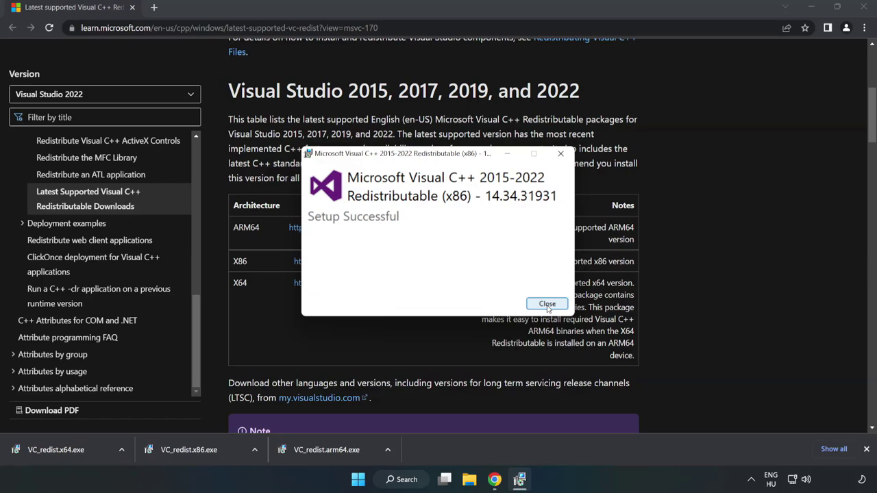
{"action": "left_click", "coordinate": [547, 304]}
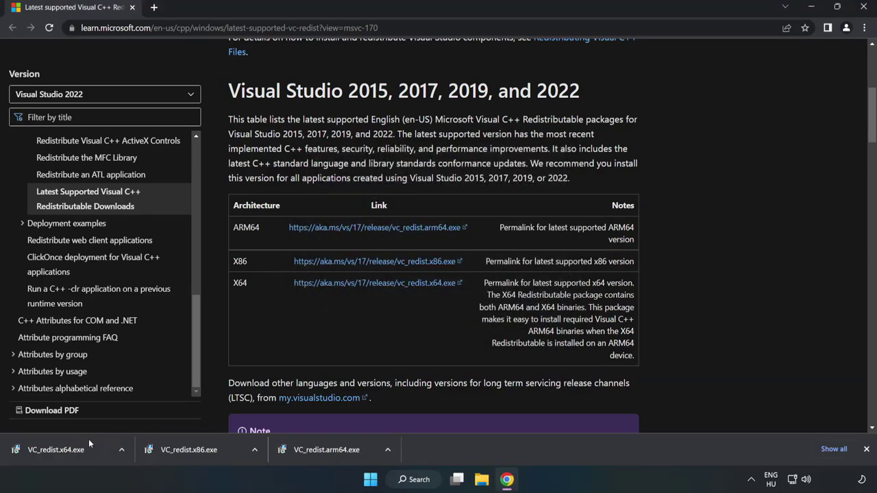
Install the x64 Visual C++ 2015-2022 redistributable 14.34.31931, then close Chrome
{"action": "left_click", "coordinate": [47, 446]}
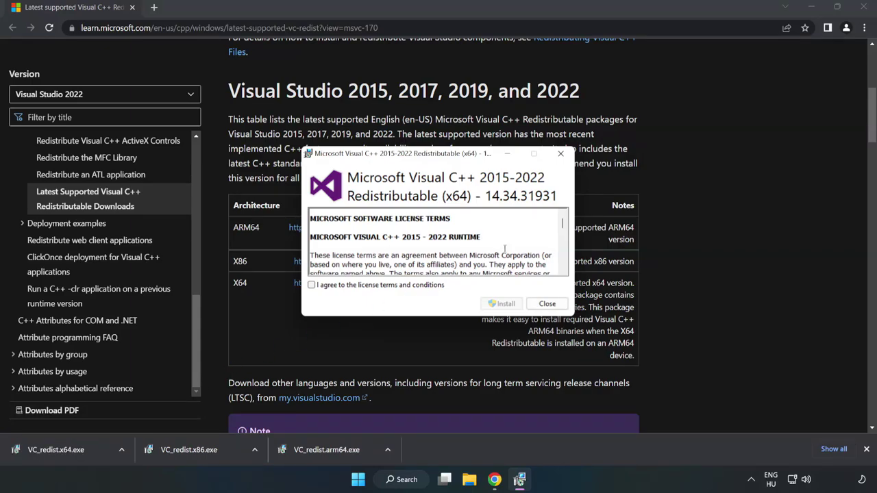
{"action": "left_click_drag", "start_coordinate": [562, 224], "coordinate": [563, 268]}
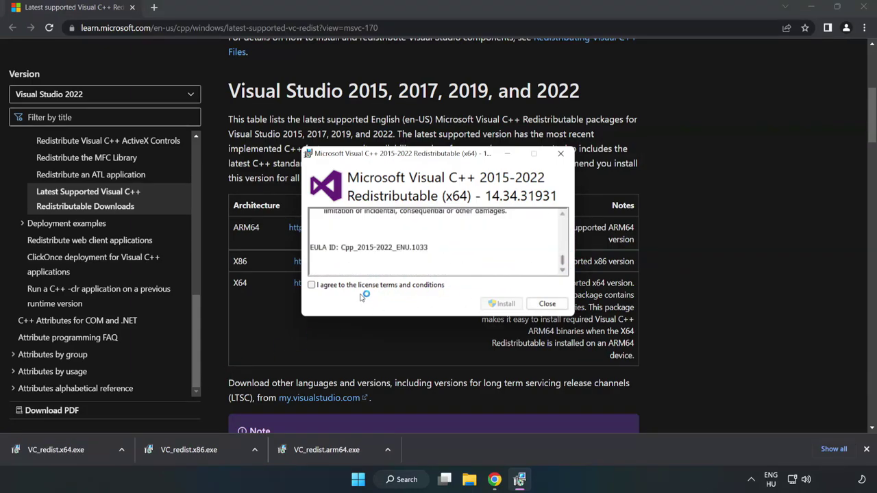
{"action": "left_click", "coordinate": [312, 285]}
{"action": "left_click", "coordinate": [498, 303]}
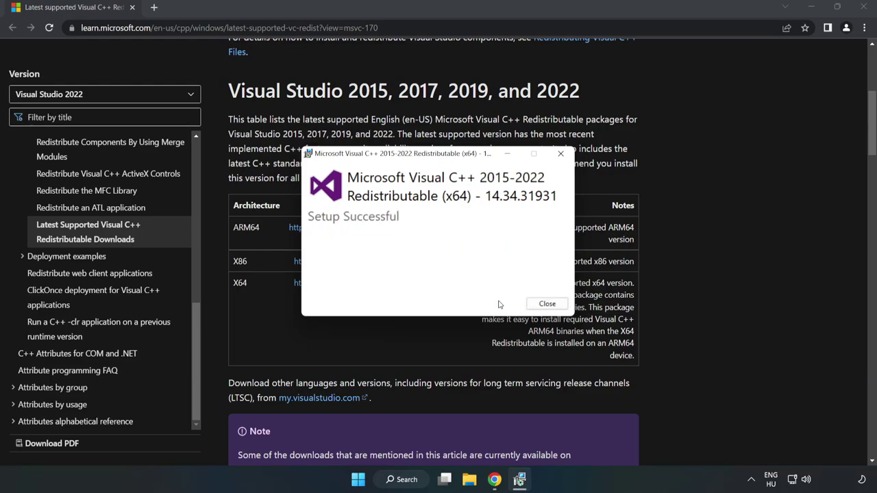
{"action": "left_click", "coordinate": [552, 310]}
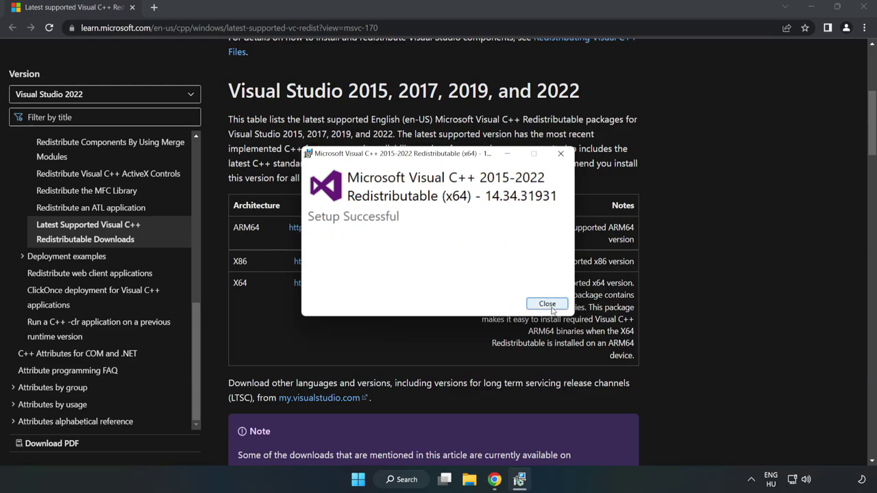
{"action": "left_click", "coordinate": [865, 8]}
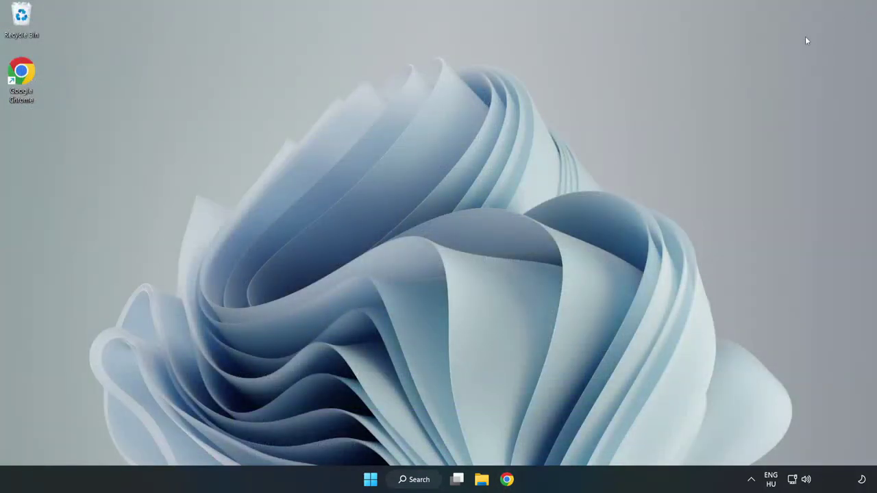
Search 'cmd' and launch Command Prompt as administrator
{"action": "left_click", "coordinate": [425, 480]}
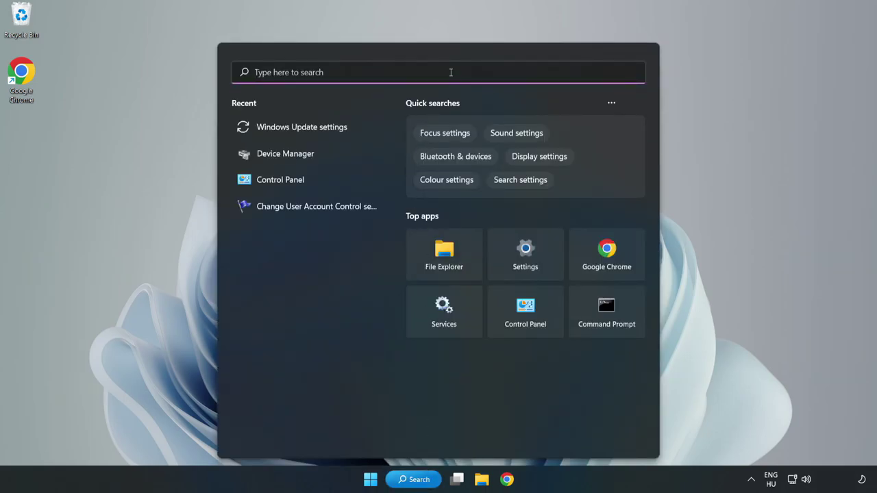
{"action": "type", "text": "cmd"}
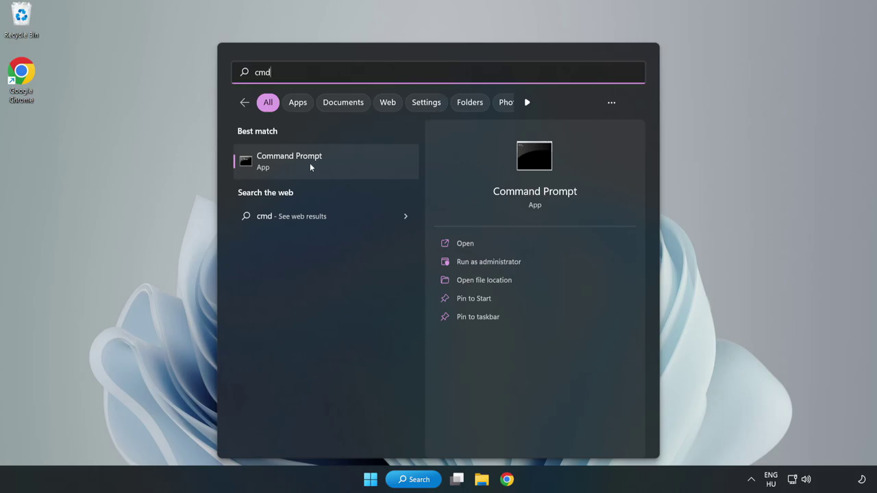
{"action": "right_click", "coordinate": [343, 165]}
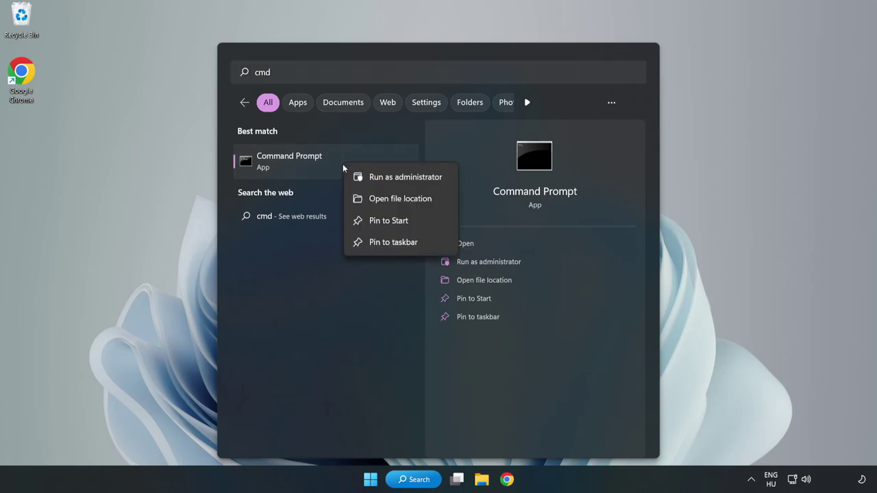
{"action": "left_click", "coordinate": [379, 178]}
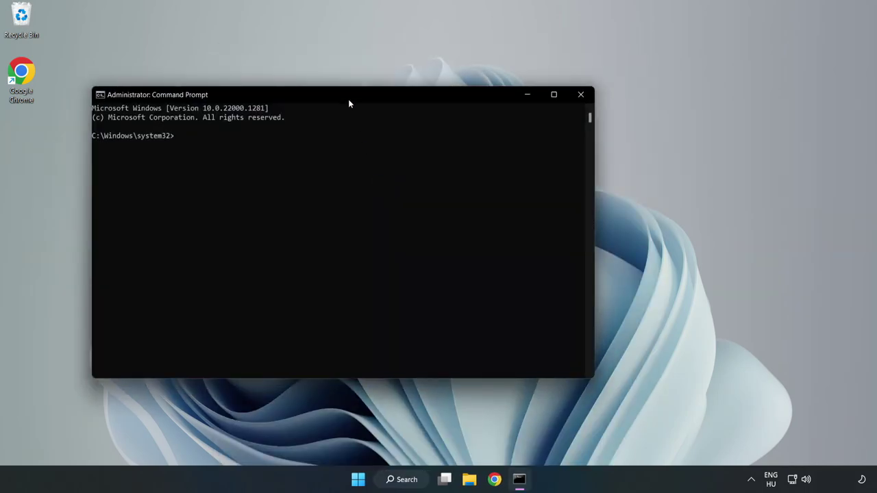
Run sfc /scannow to 100% with no integrity violations, then close Command Prompt
{"action": "left_click_drag", "start_coordinate": [348, 103], "coordinate": [445, 103]}
{"action": "type", "text": "sfc /scann"}
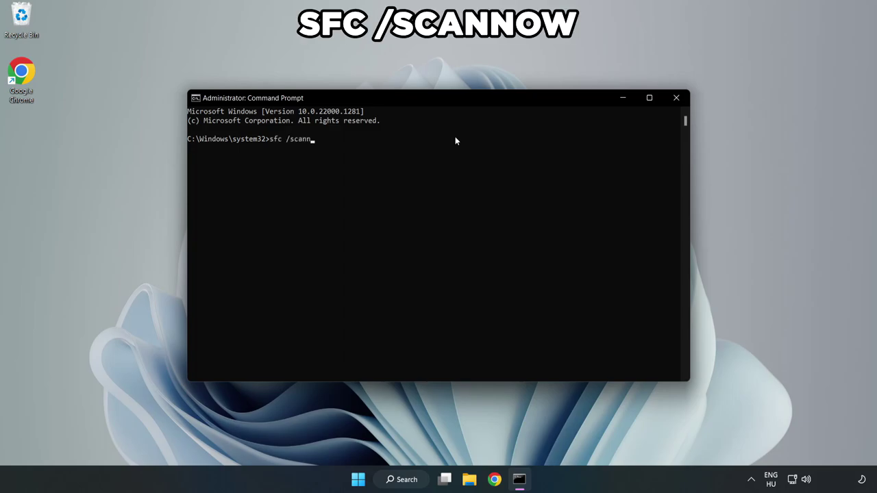
{"action": "type", "text": "ow"}
{"action": "key", "text": "Return"}
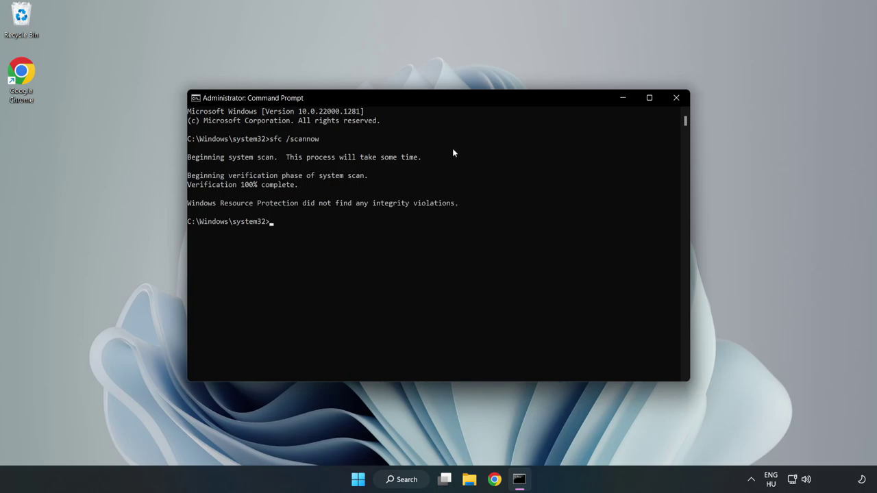
{"action": "left_click", "coordinate": [676, 100]}
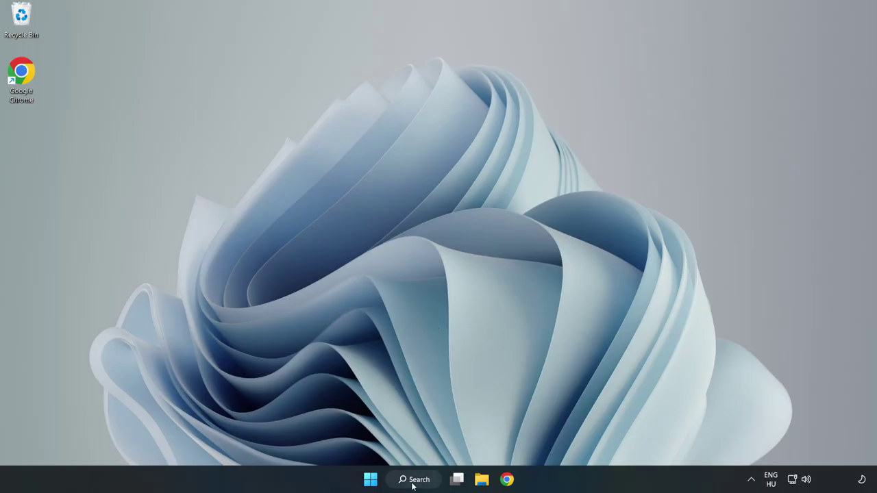
Search 'security' and launch the Windows Security best match
{"action": "left_click", "coordinate": [412, 483]}
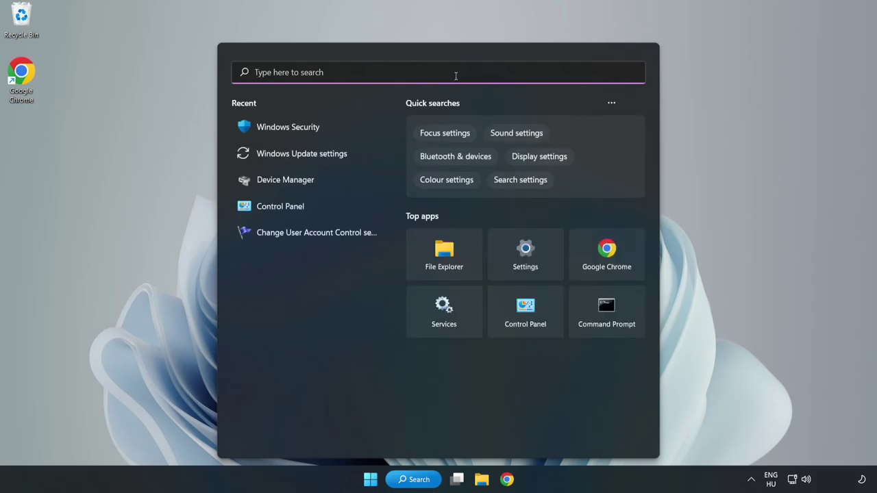
{"action": "type", "text": "securit"}
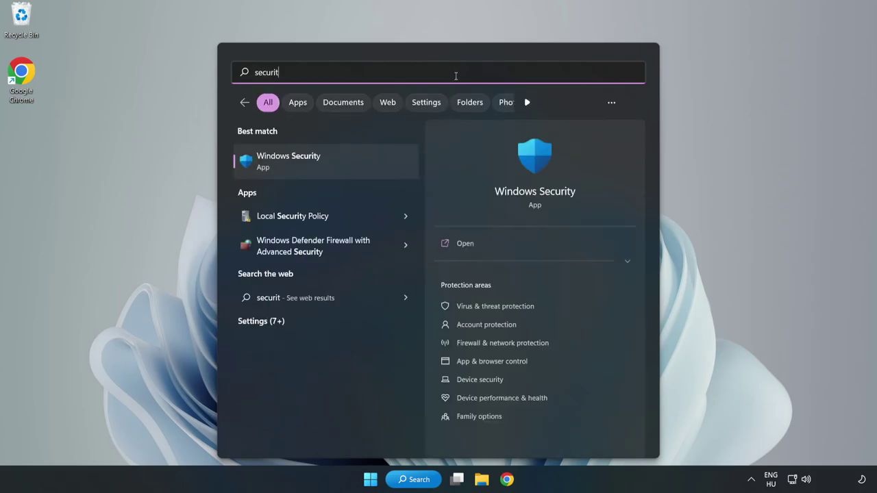
{"action": "type", "text": "y"}
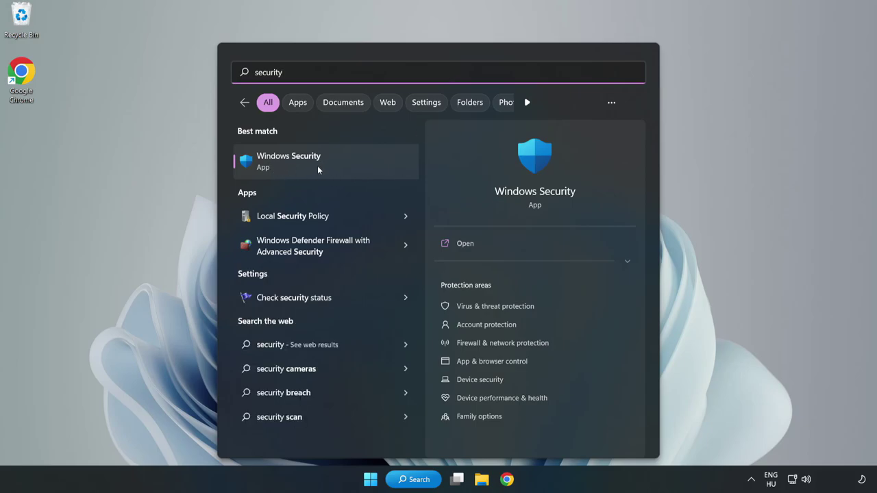
{"action": "left_click", "coordinate": [317, 170]}
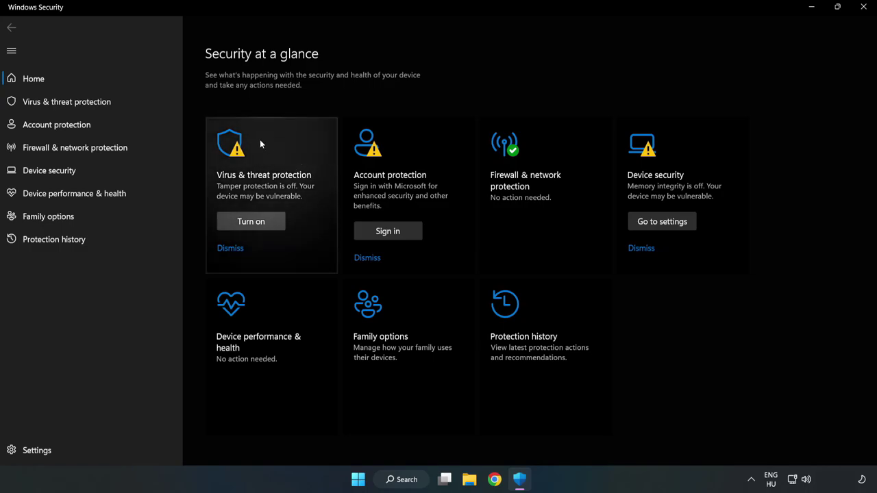
Go through Virus & threat protection > Manage settings to Add or remove exclusions
{"action": "left_click", "coordinate": [57, 106]}
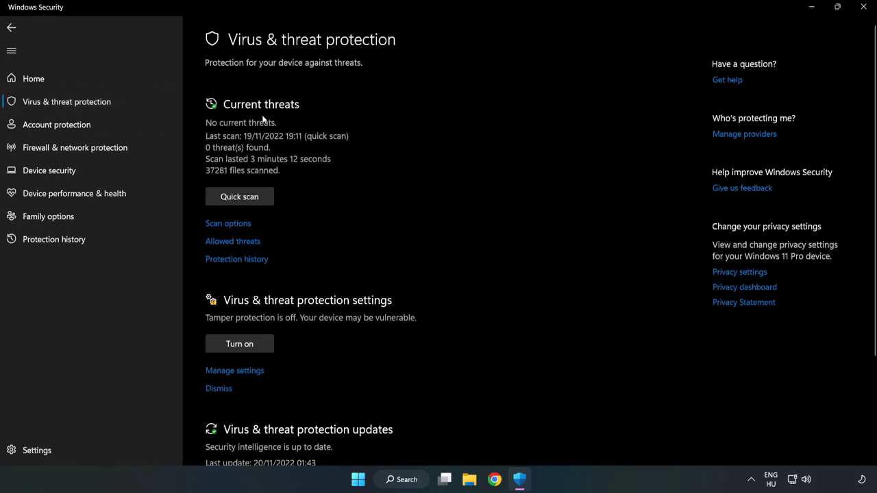
{"action": "scroll", "coordinate": [457, 177], "scroll_direction": "down", "scroll_amount": 3}
{"action": "scroll", "coordinate": [458, 181], "scroll_direction": "down", "scroll_amount": 2}
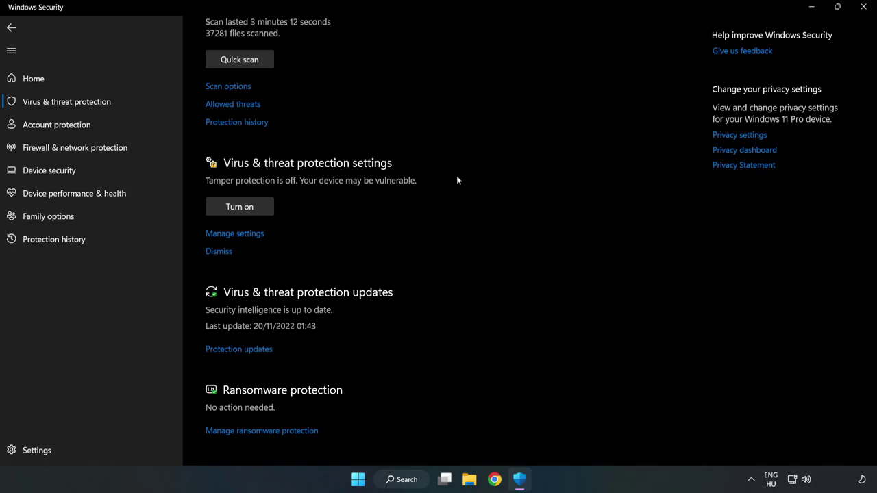
{"action": "left_click", "coordinate": [235, 234]}
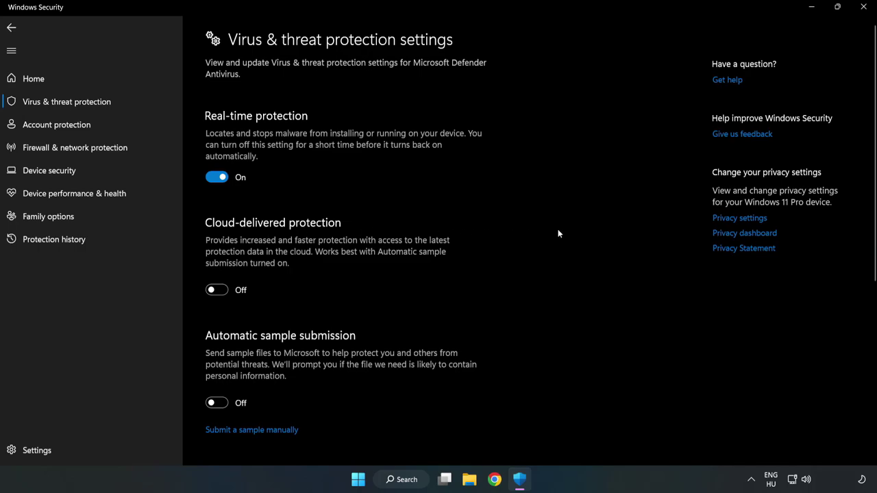
{"action": "scroll", "coordinate": [558, 234], "scroll_direction": "down", "scroll_amount": 5}
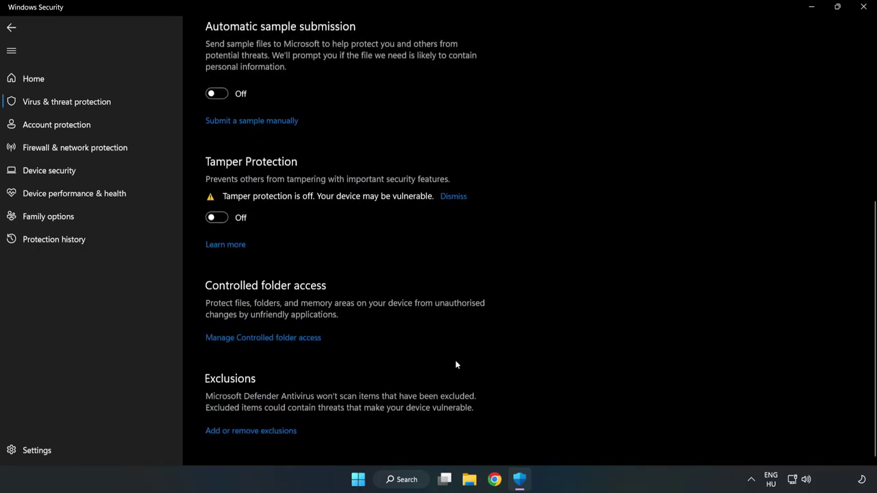
{"action": "left_click", "coordinate": [259, 431]}
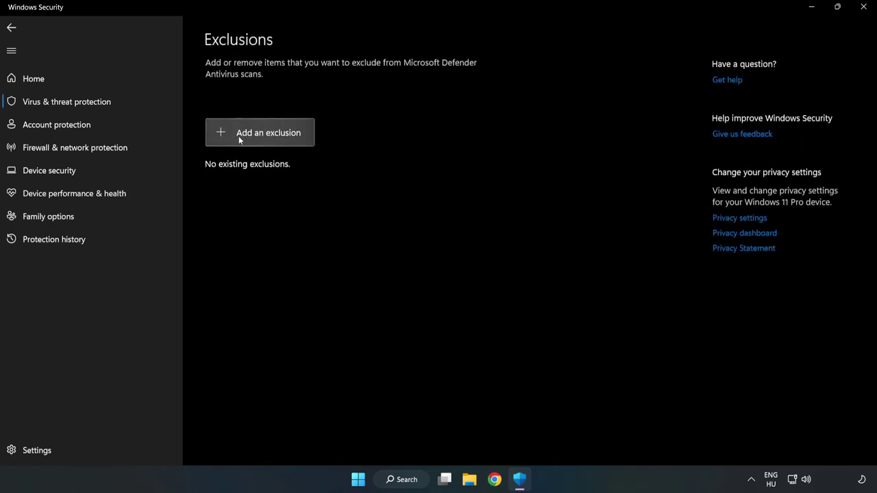
Add the NOT WORKING APP file in C:\Program Files (x86) as a Defender file exclusion, then close Windows Security
{"action": "left_click", "coordinate": [268, 138]}
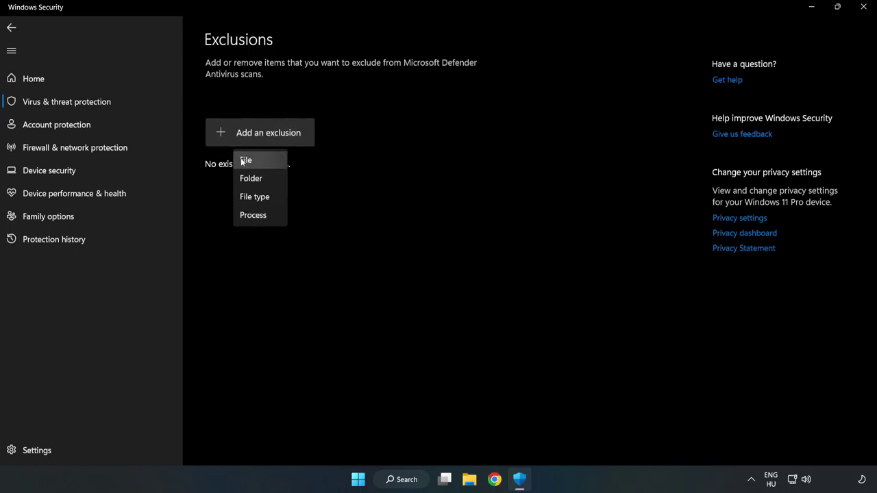
{"action": "left_click", "coordinate": [249, 162]}
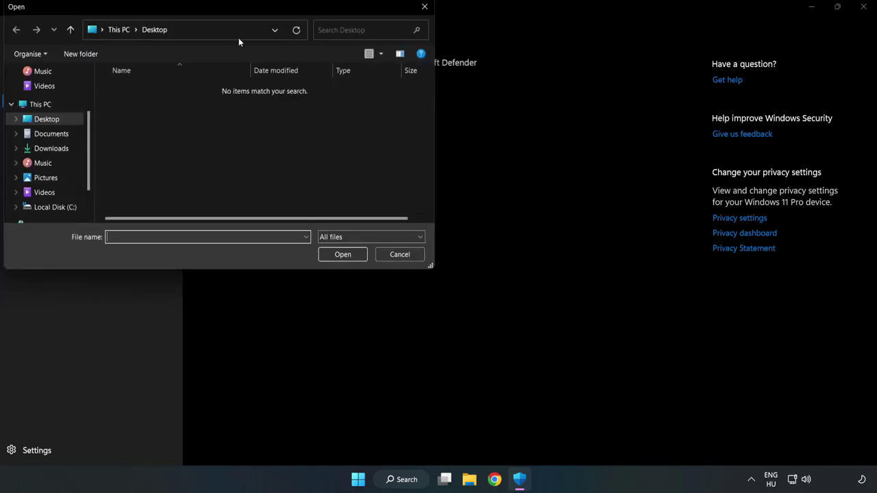
{"action": "left_click_drag", "start_coordinate": [237, 7], "coordinate": [403, 96]}
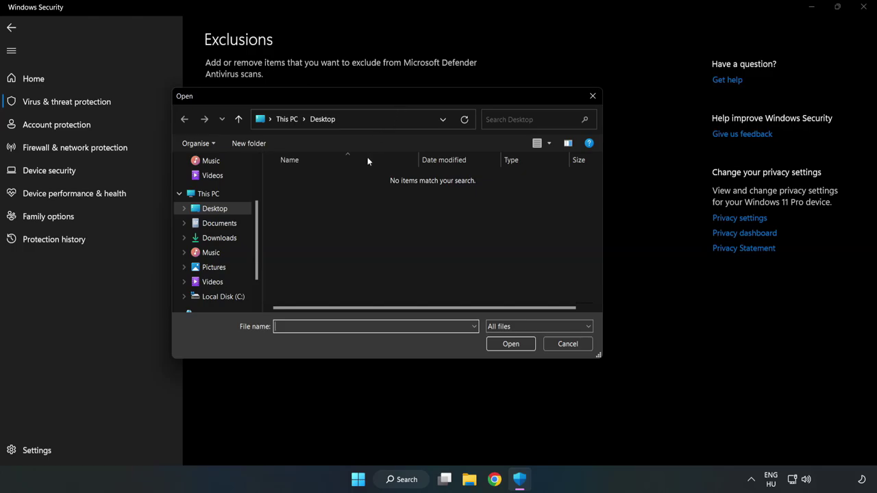
{"action": "left_click", "coordinate": [226, 298]}
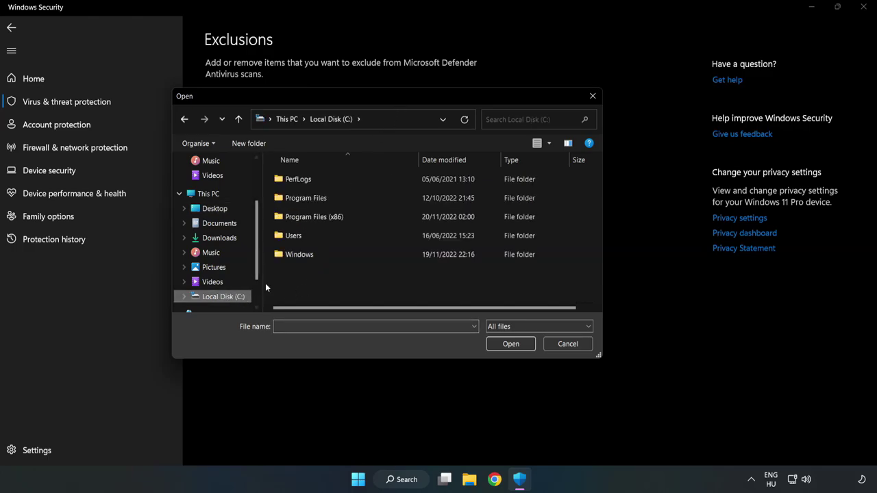
{"action": "double_click", "coordinate": [344, 217]}
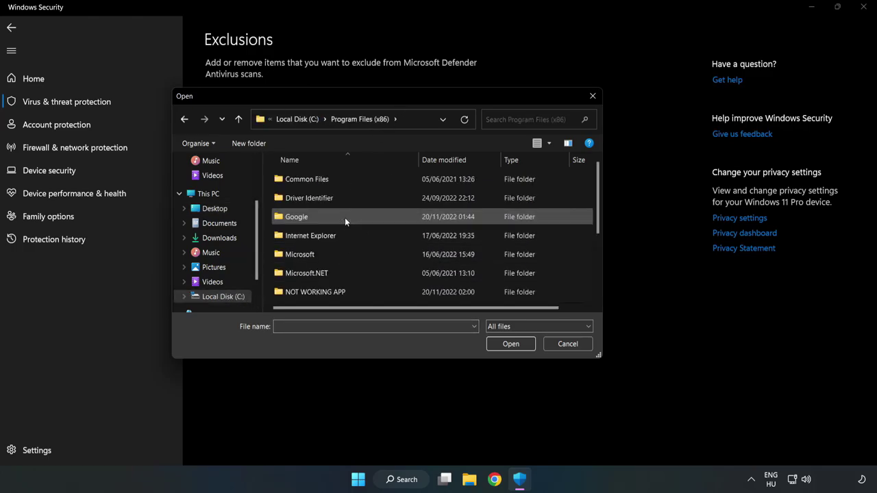
{"action": "double_click", "coordinate": [346, 294]}
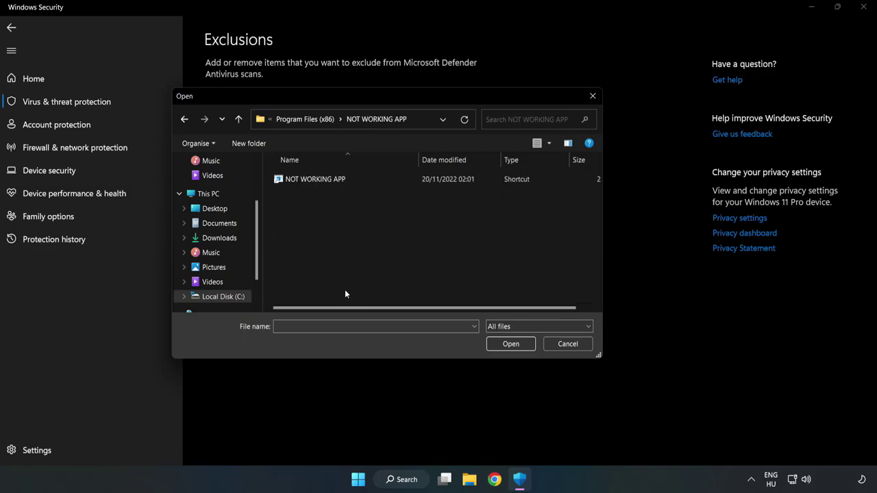
{"action": "left_click", "coordinate": [309, 179]}
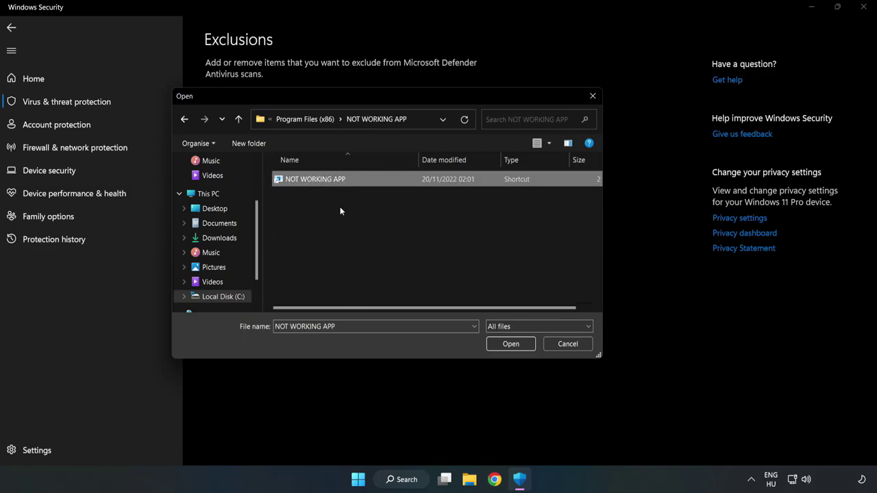
{"action": "left_click", "coordinate": [510, 345]}
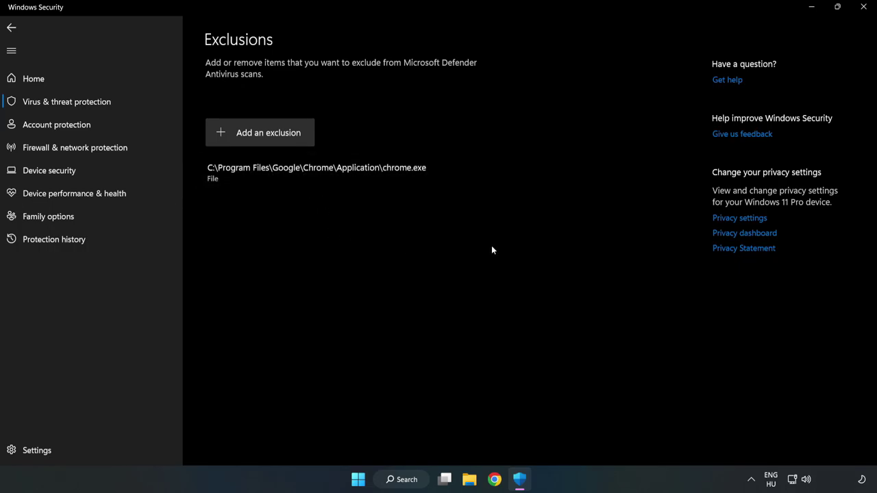
{"action": "left_click", "coordinate": [862, 9]}
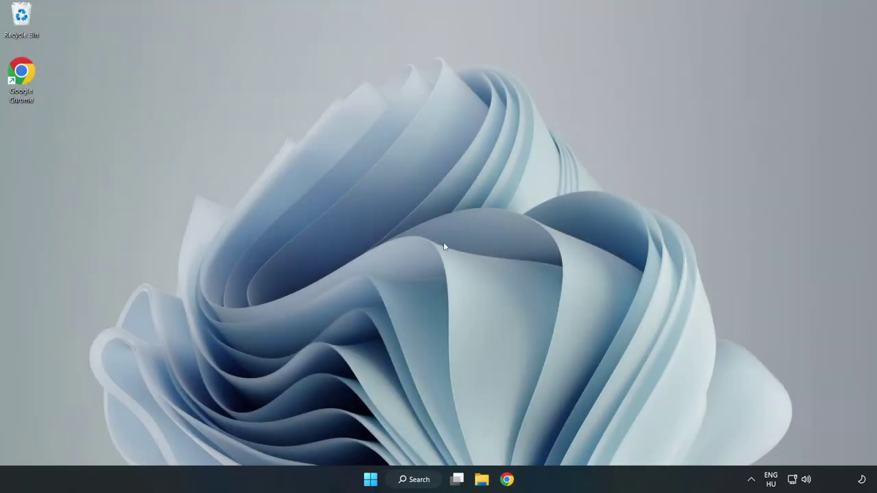
Open the Start menu's power options to reveal Sleep, Shut down and Restart
{"action": "left_click", "coordinate": [370, 480]}
{"action": "left_click", "coordinate": [579, 439]}
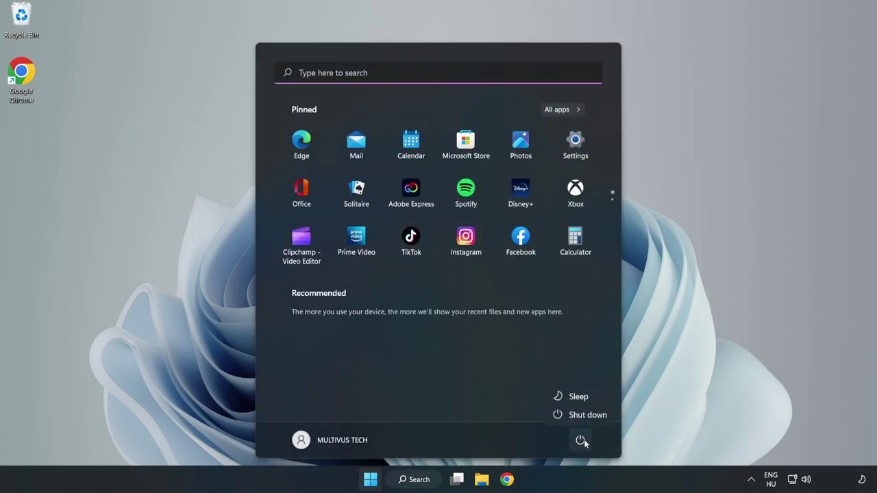